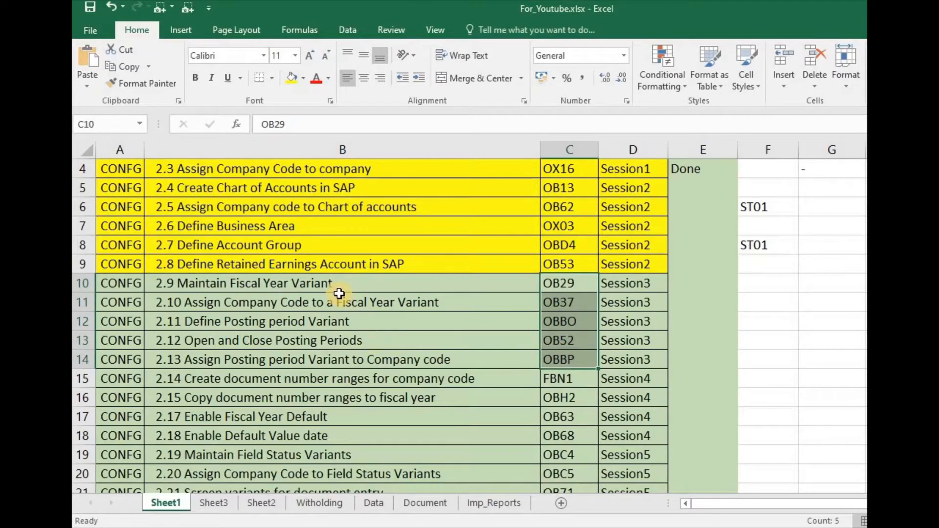
Go through the Session3 configuration tasks from 2.9 Maintain Fiscal Year Variant to 2.13 Assign Posting period Variant to Company code
key(Left)
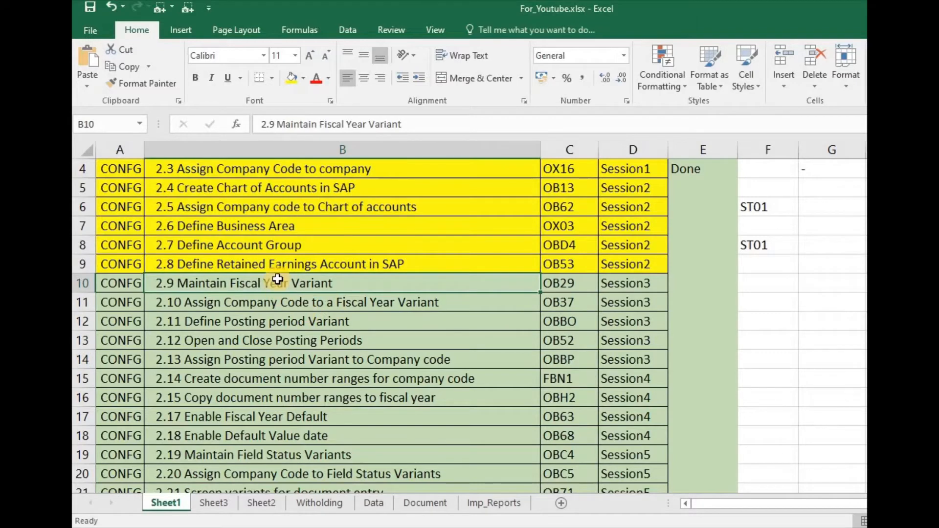
key(Down)
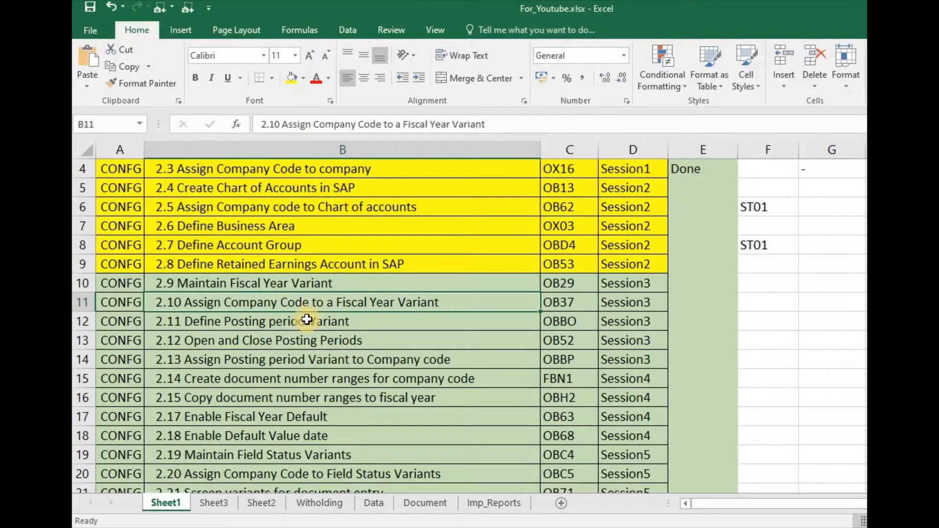
key(Down)
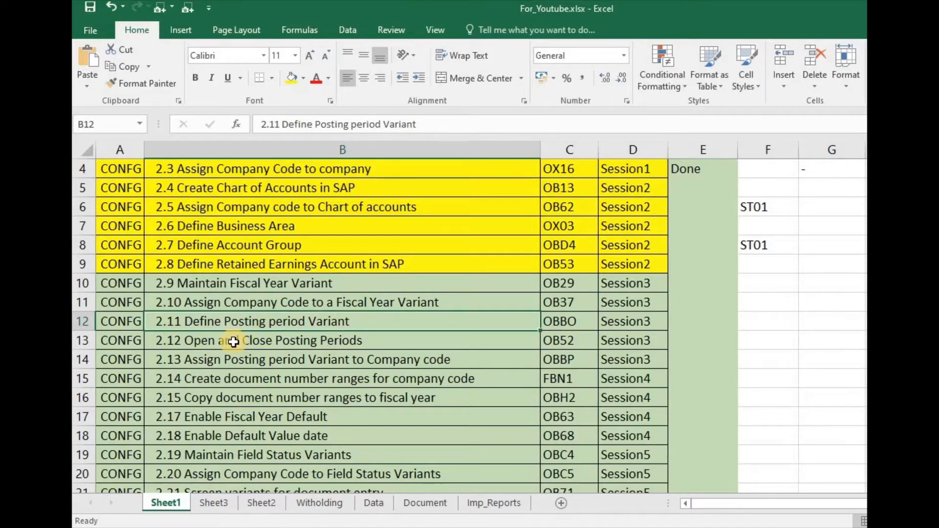
key(Down)
key(Down)
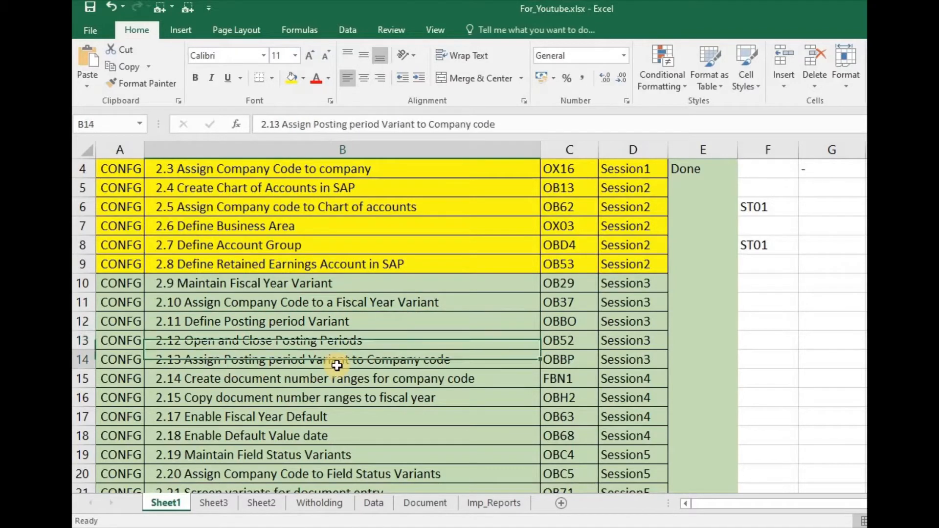
Copy transaction code OB29 for Maintain Fiscal Year Variant from the sheet, switch to SAP and run it
click(563, 288)
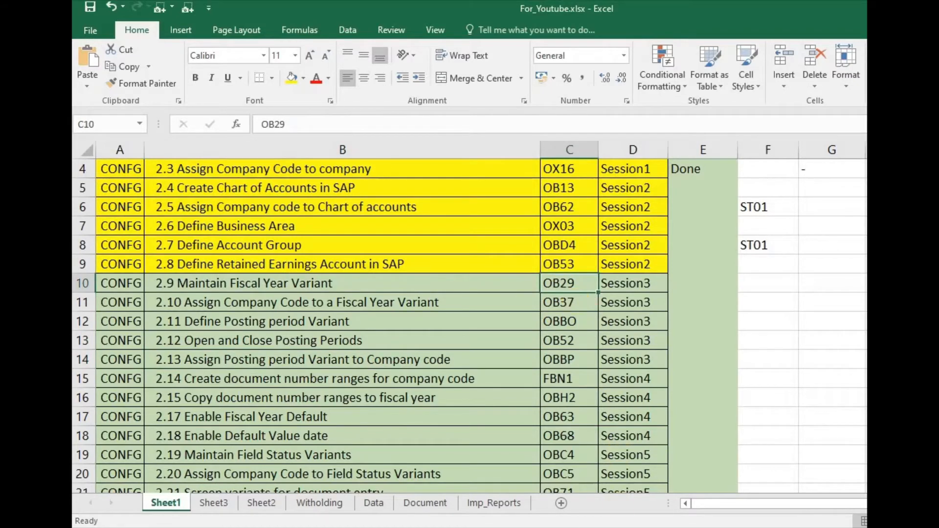
key(ctrl+c)
key(alt+Tab)
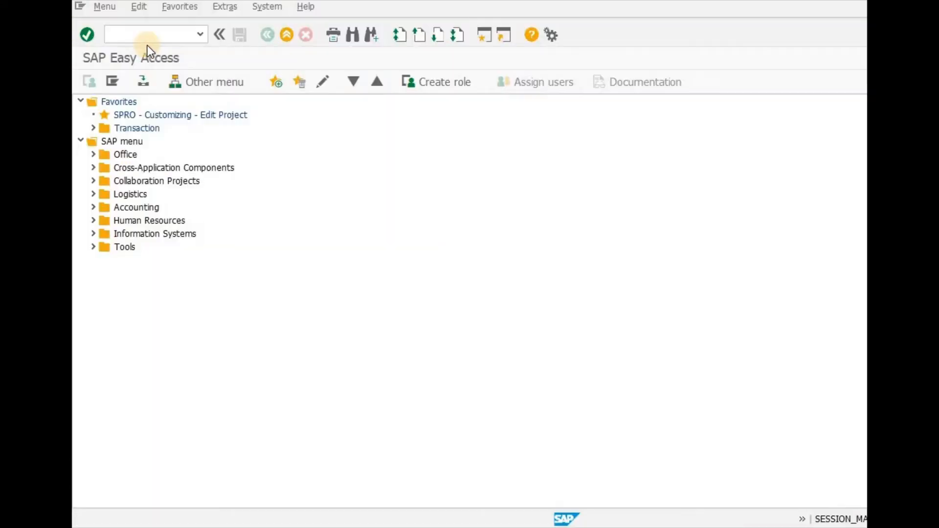
click(147, 33)
key(ctrl+v)
click(88, 34)
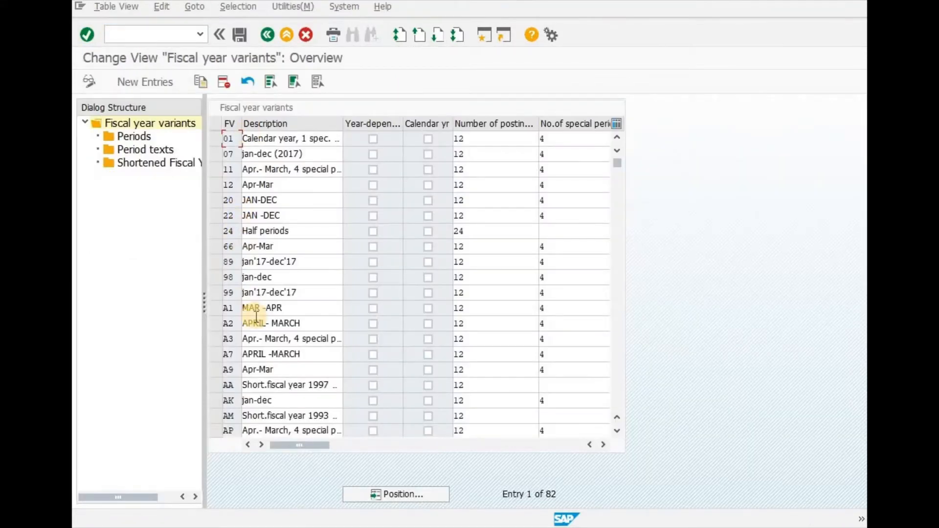
Find fiscal year variant V3 (Apr.- March, 4 special periods) in the list and select it, checking its number of posting periods
scroll(276, 337, down, 6)
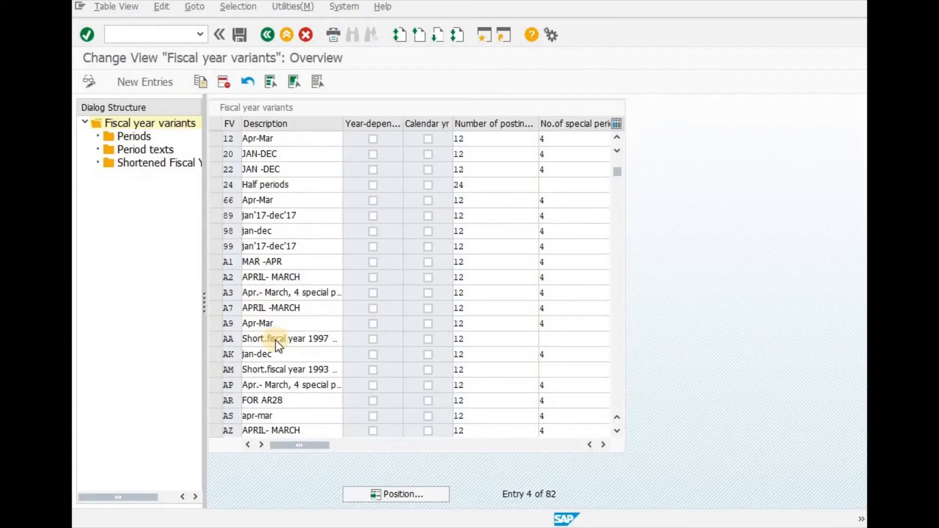
scroll(276, 374, down, 6)
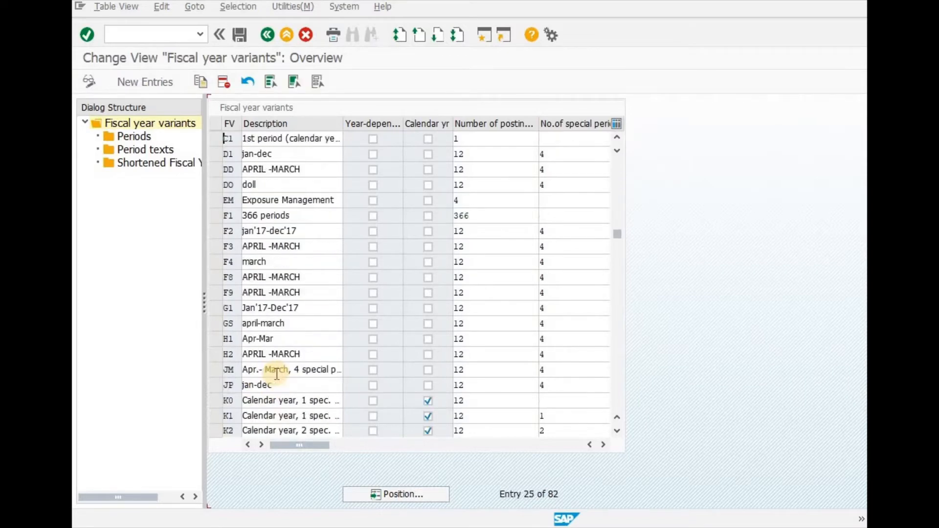
scroll(277, 374, down, 3)
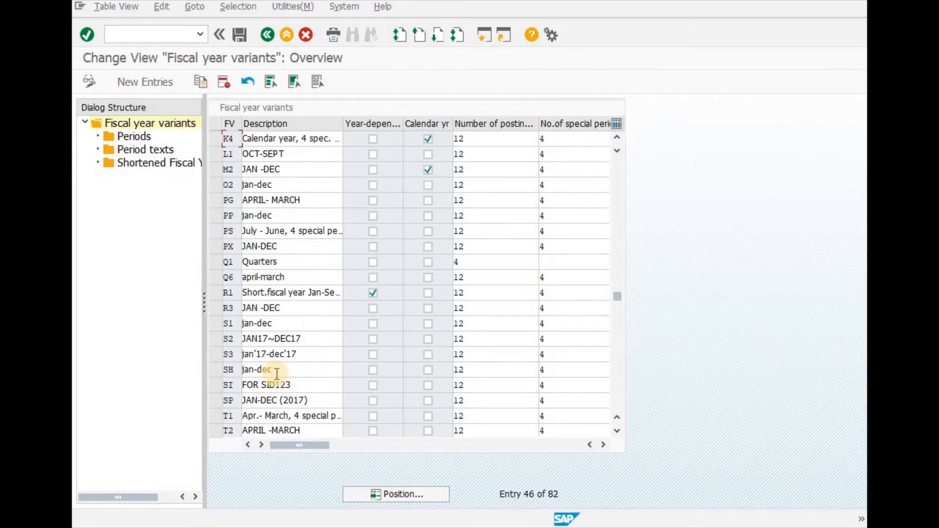
scroll(277, 375, down, 2)
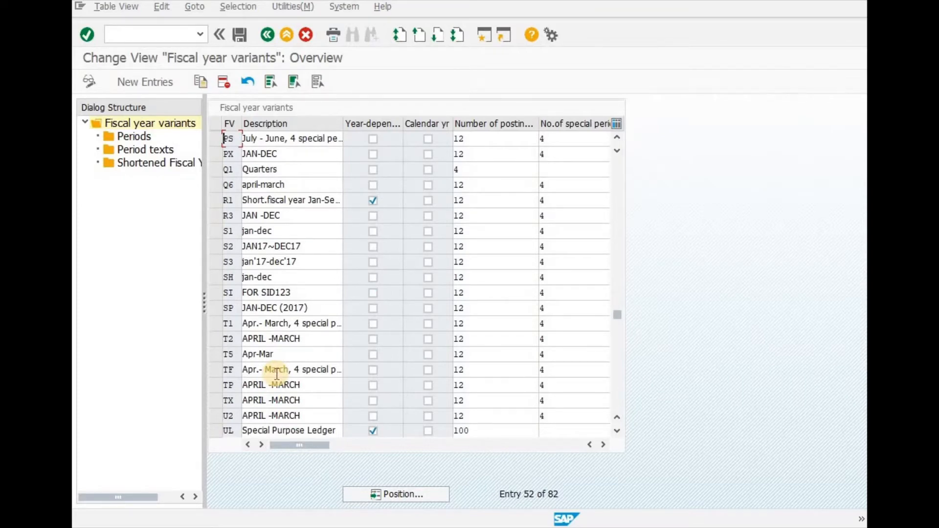
scroll(277, 374, down, 1)
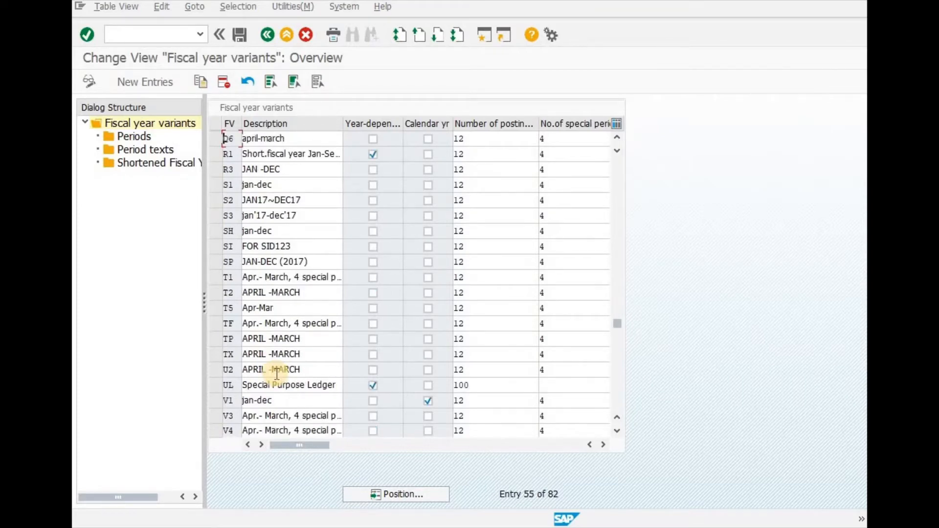
scroll(277, 375, down, 2)
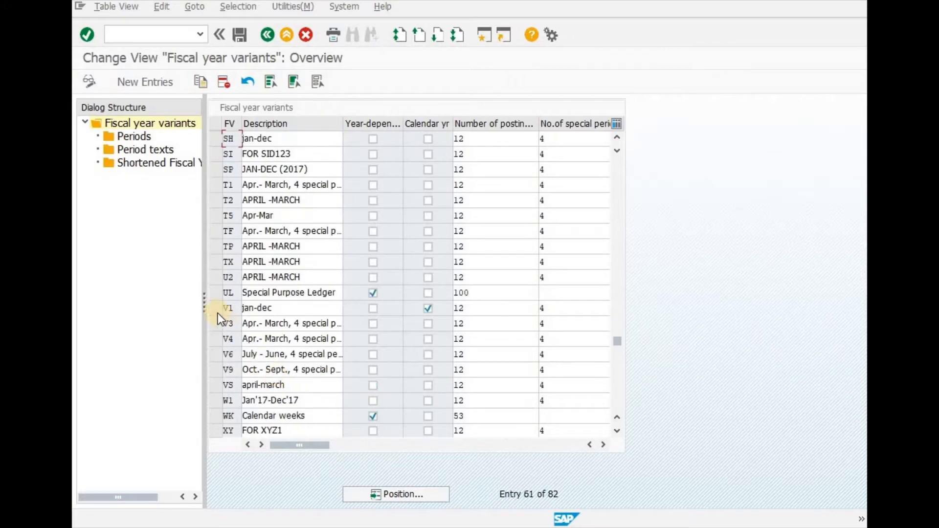
click(214, 324)
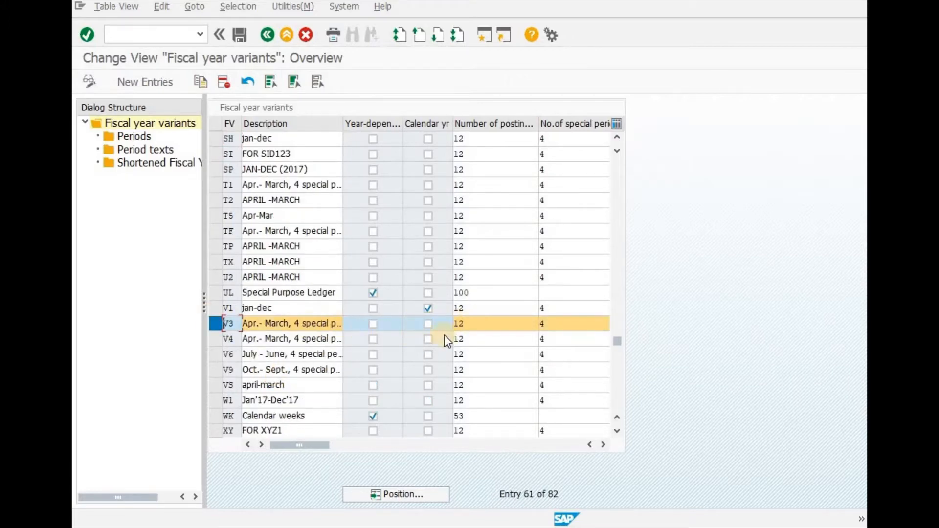
click(469, 325)
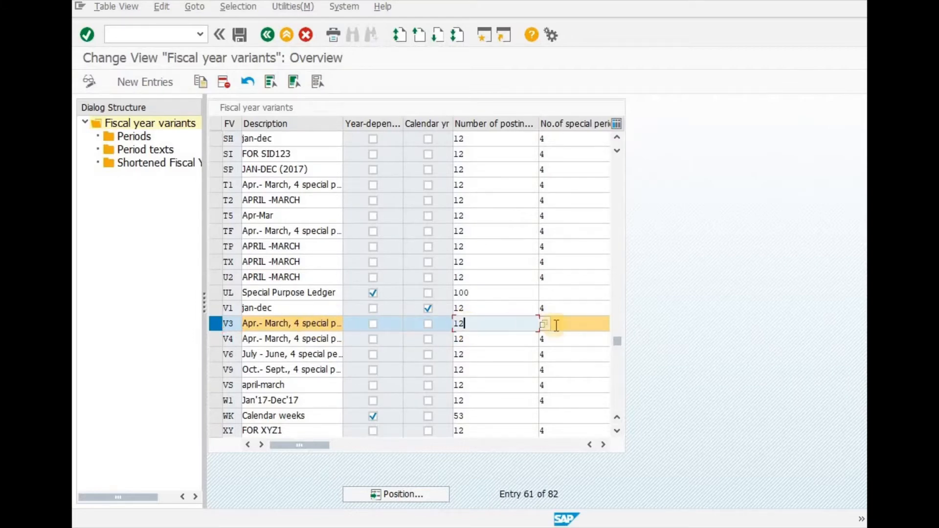
click(216, 324)
click(524, 323)
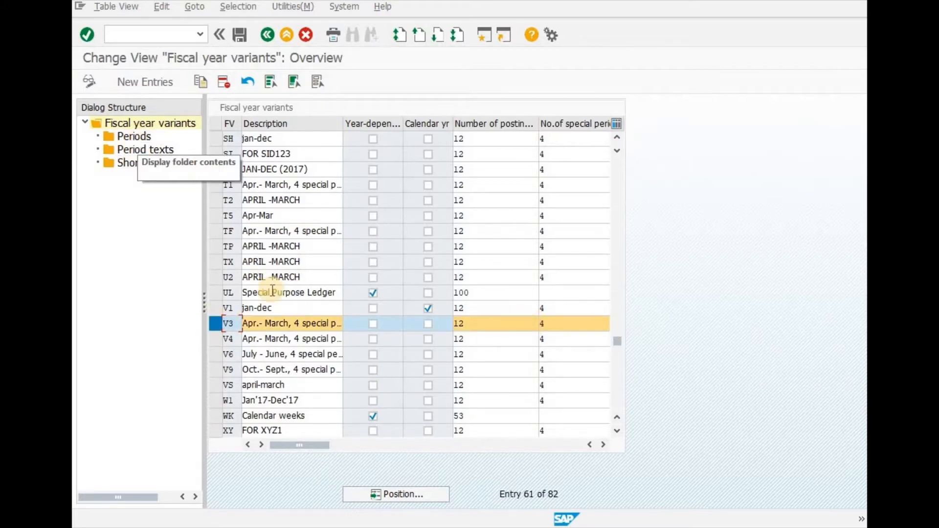
Open the periods of variant V3, examine the year shift for the first months, and return to SAP Easy Access
double_click(139, 136)
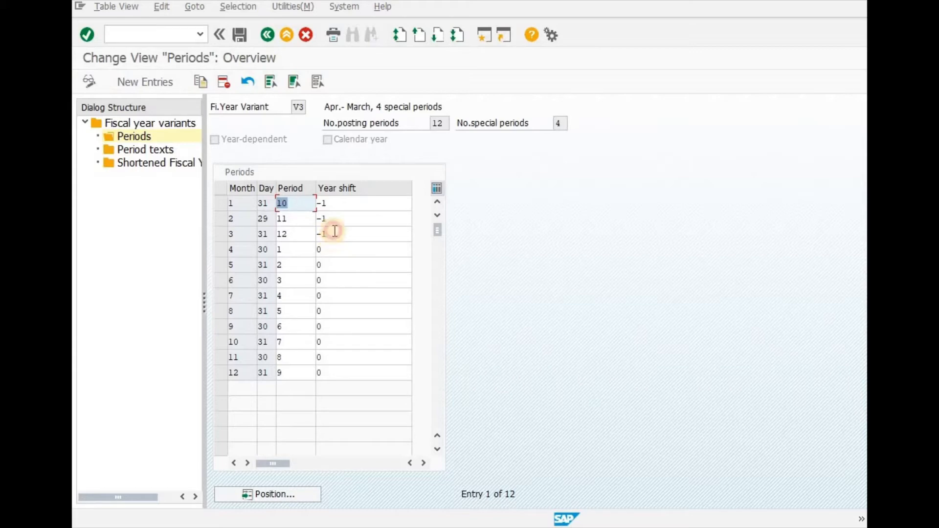
click(336, 203)
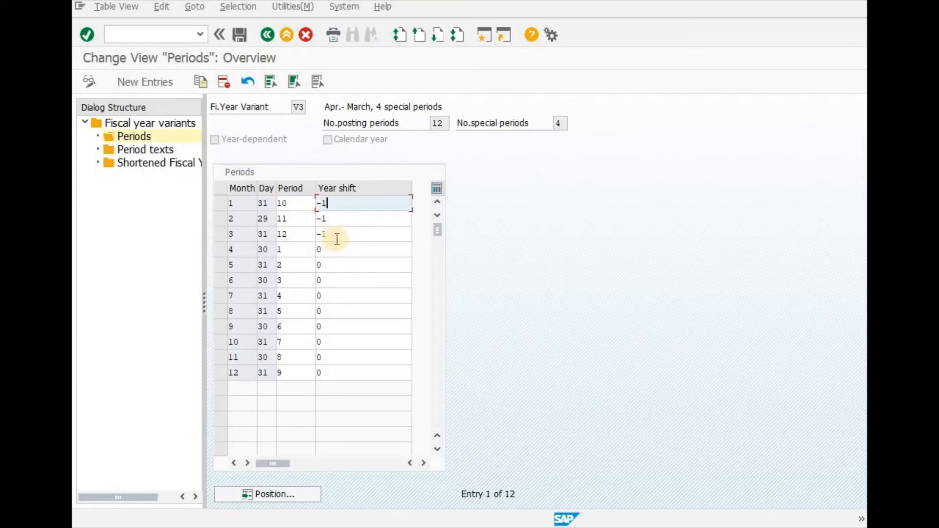
click(269, 31)
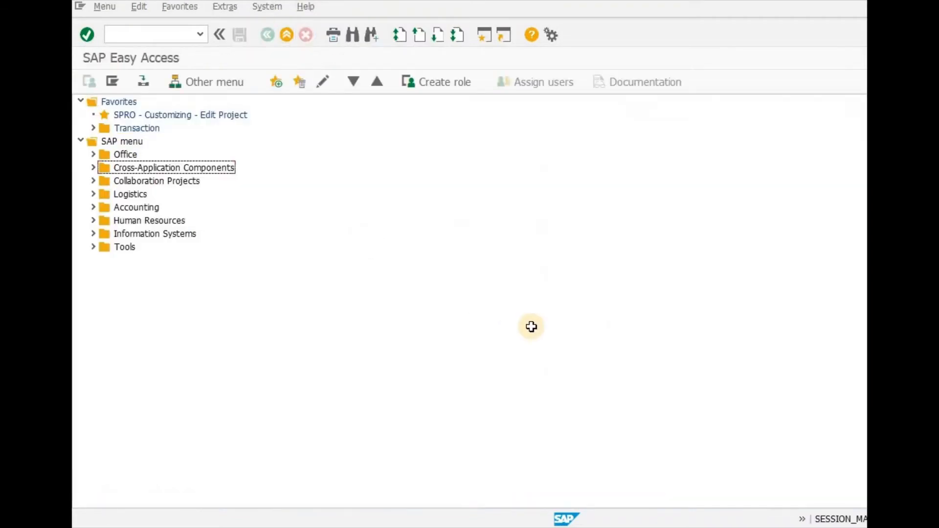
Get transaction code OB37 for assigning a company code to a fiscal year variant from the Excel sheet and run it in SAP
key(alt+Tab)
click(553, 303)
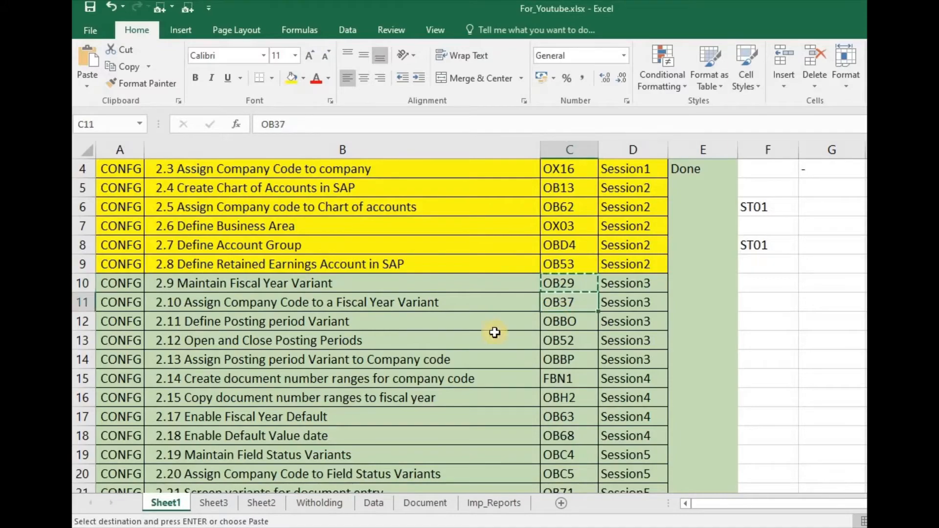
key(alt+Tab)
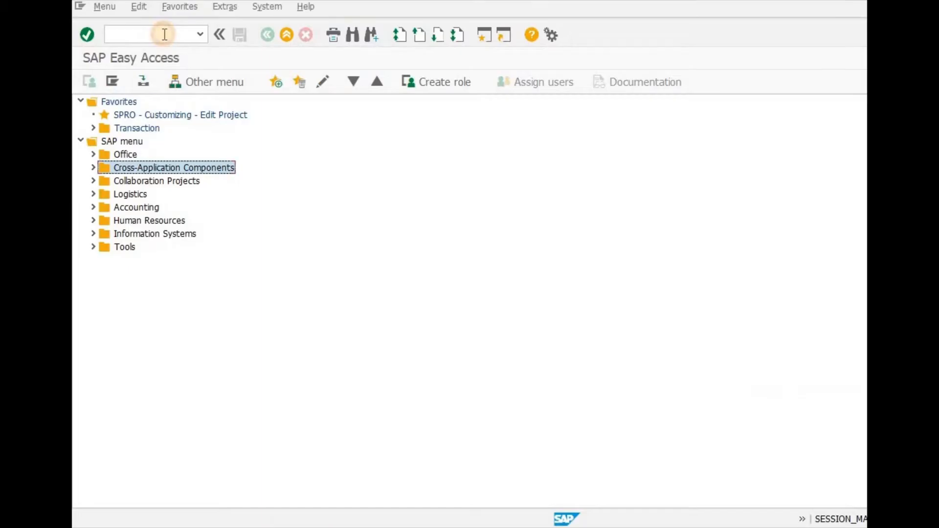
click(164, 34)
key(Return)
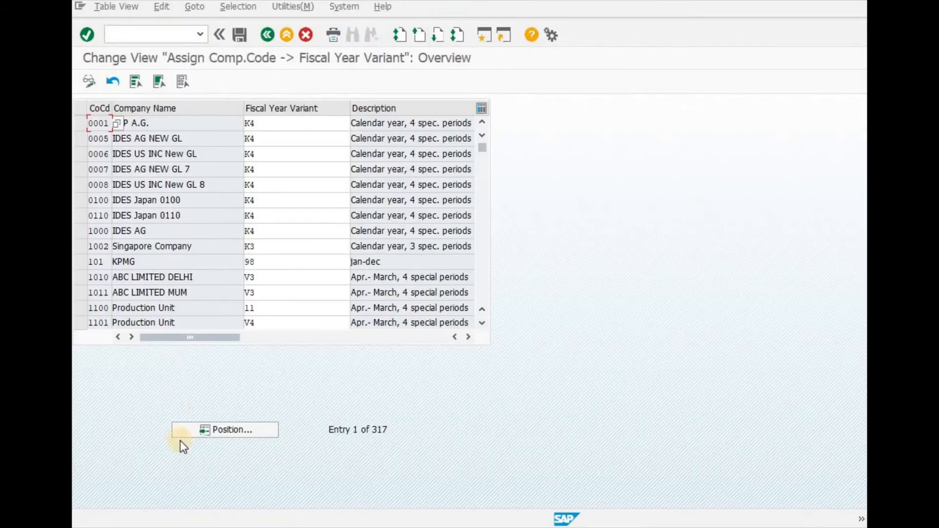
Locate company code ST01 in the list, assign it fiscal year variant V3, and accept the warnings for the other companies
click(188, 429)
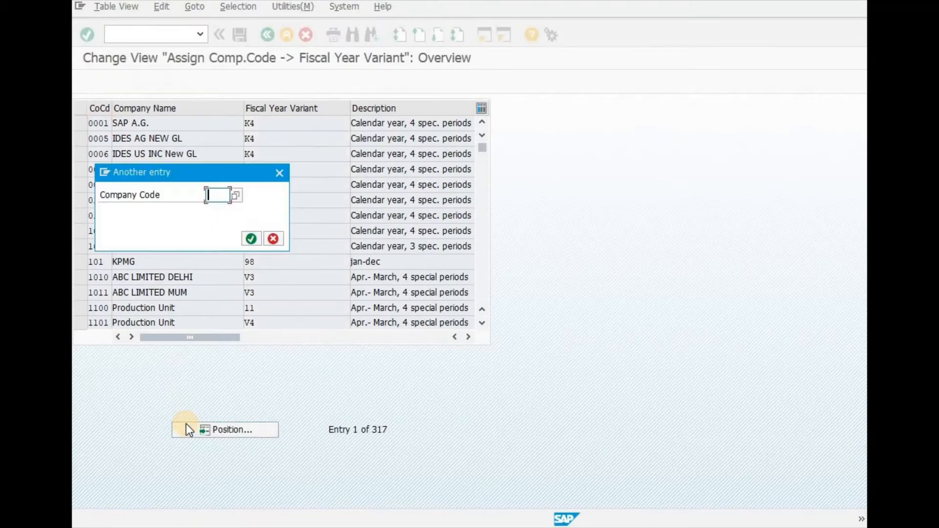
text(ST01)
key(Return)
click(286, 126)
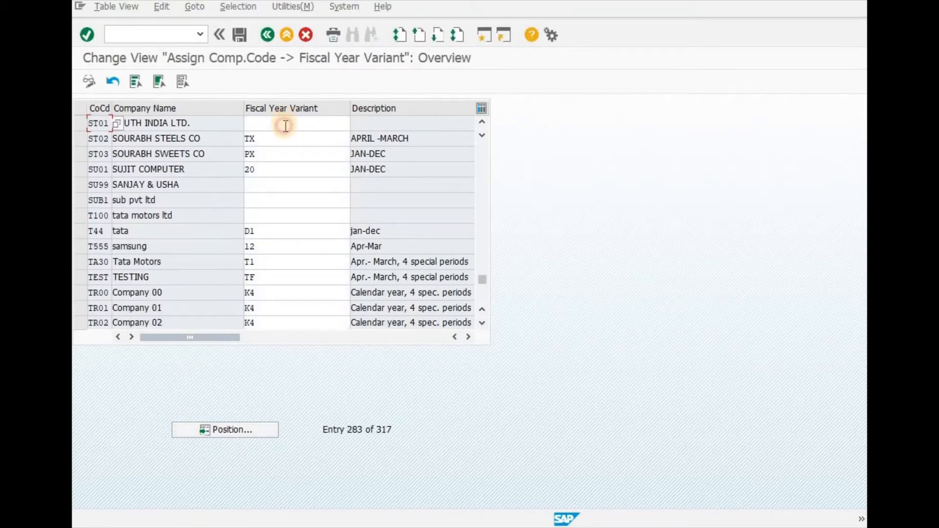
text(V3)
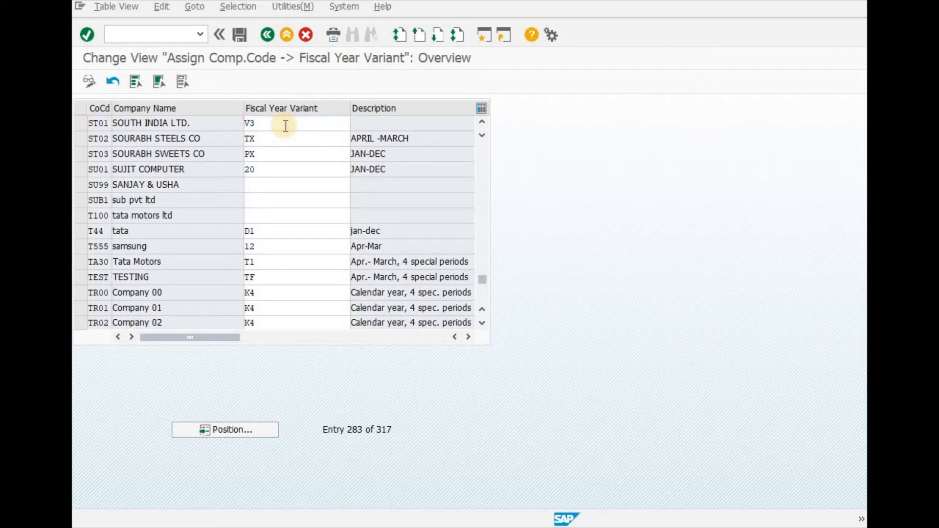
key(Return)
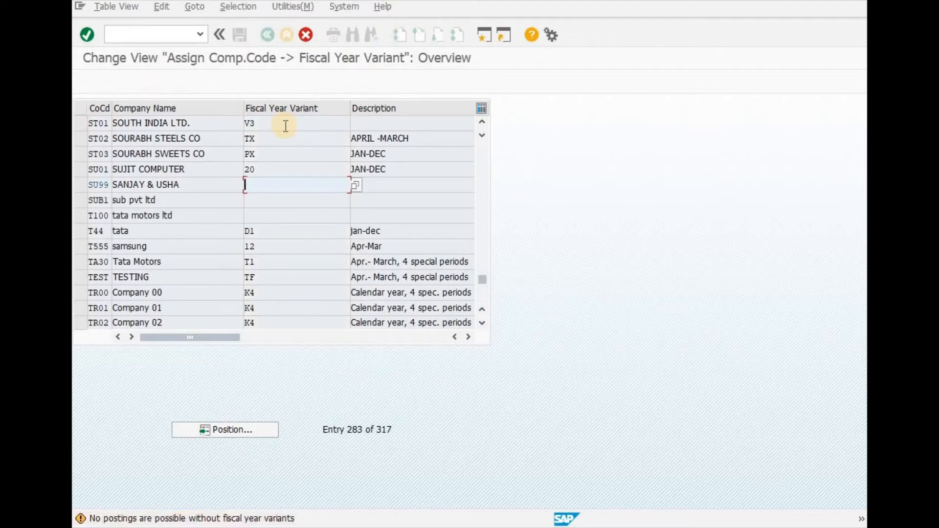
key(Return)
key(Return)
key(Return)
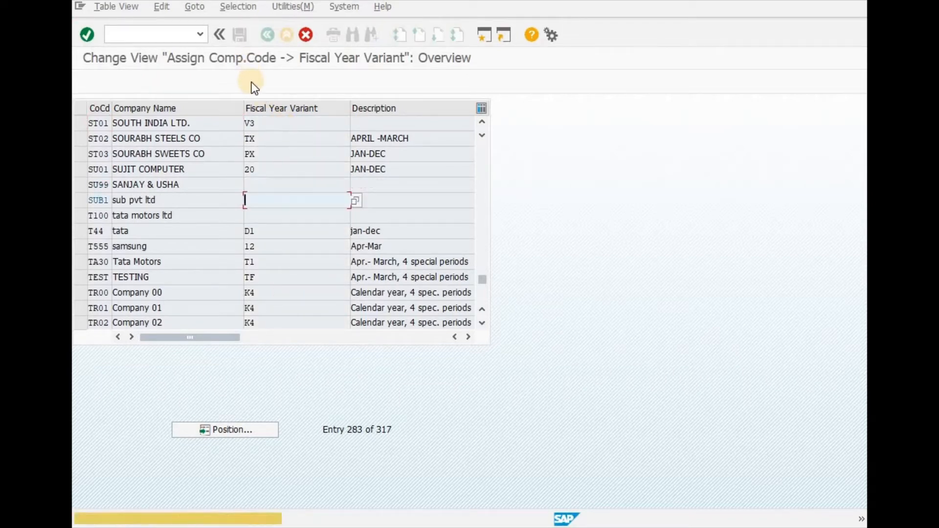
key(Return)
key(Return)
key(Return)
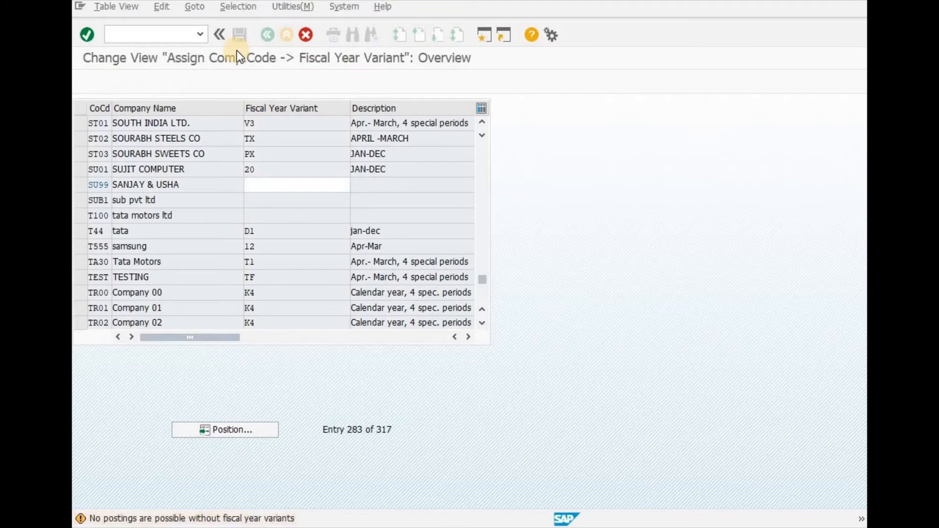
Save the fiscal year variant assignment under customizing request ECCK900100 (NEW_CO_SETUP) and exit the view
click(239, 36)
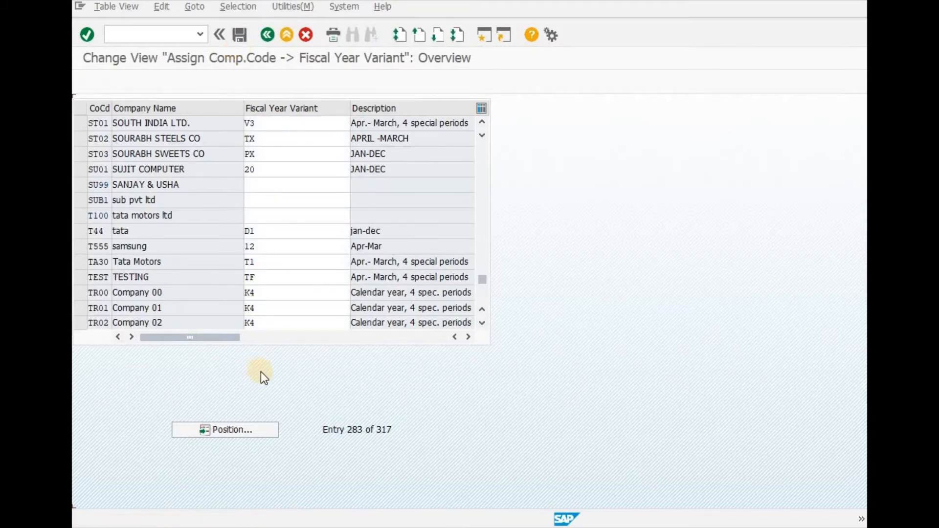
key(Return)
key(Return)
key(Return)
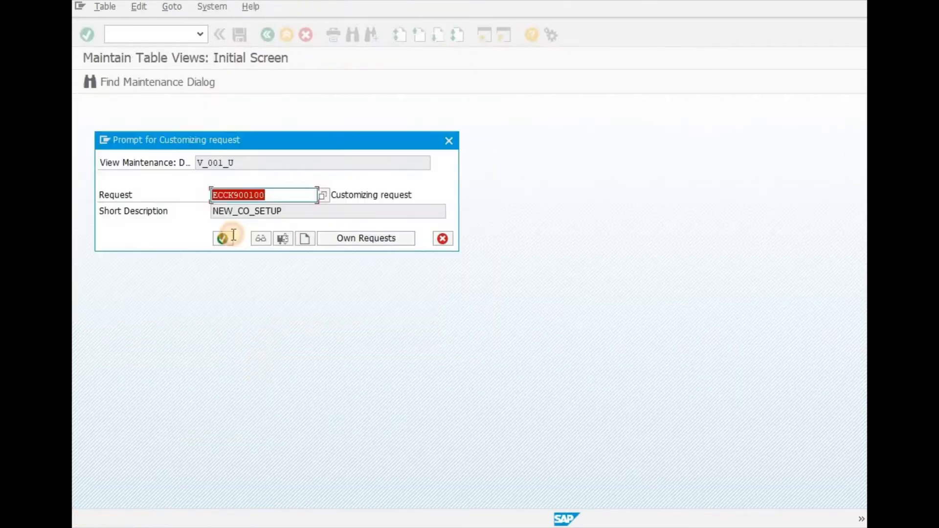
click(226, 236)
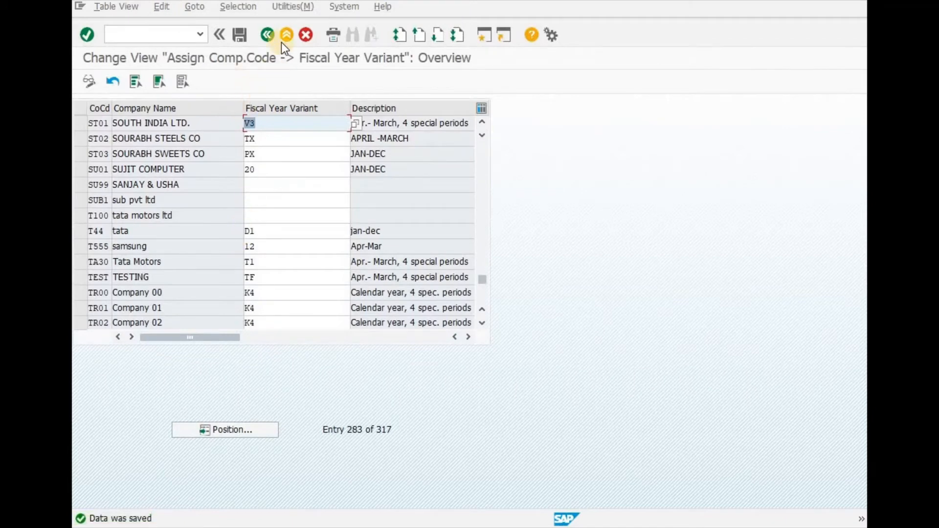
click(306, 35)
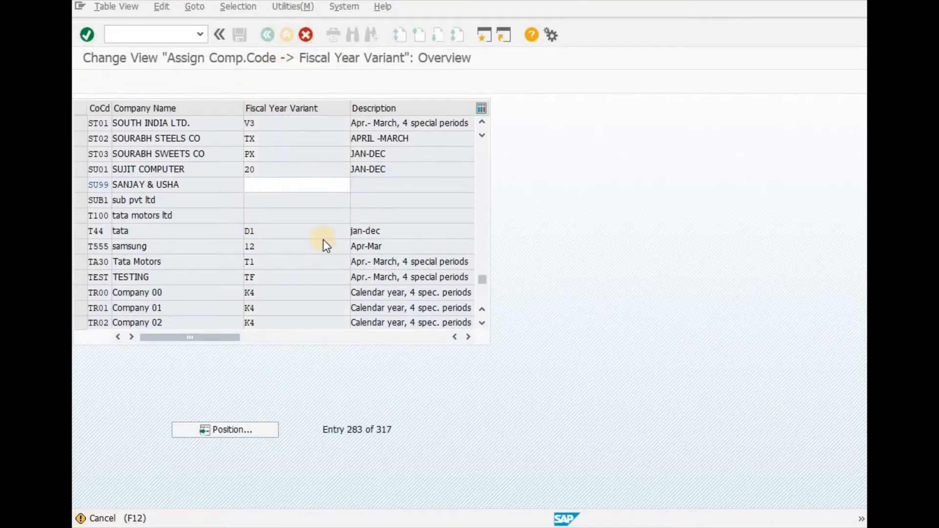
Get transaction code OBBO for defining the posting period variant from the Excel sheet and run it in SAP
key(alt+Tab)
click(549, 321)
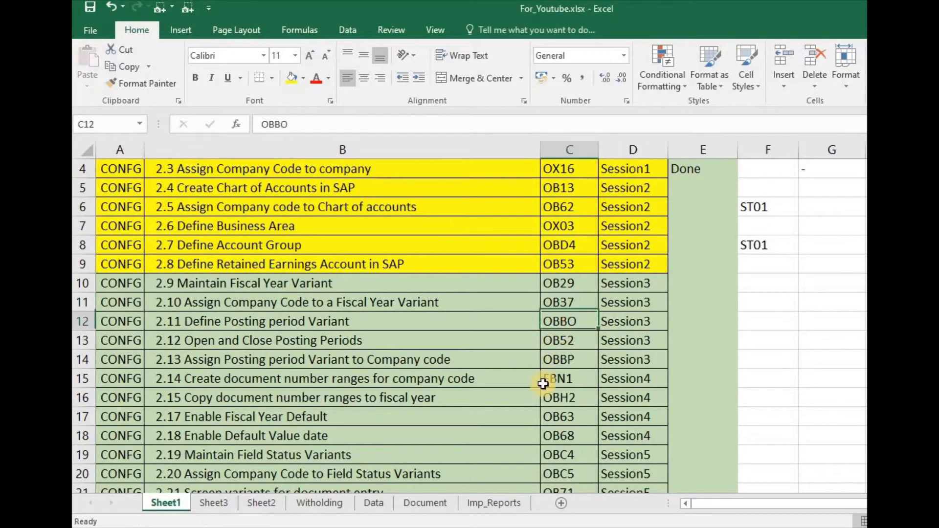
key(ctrl+c)
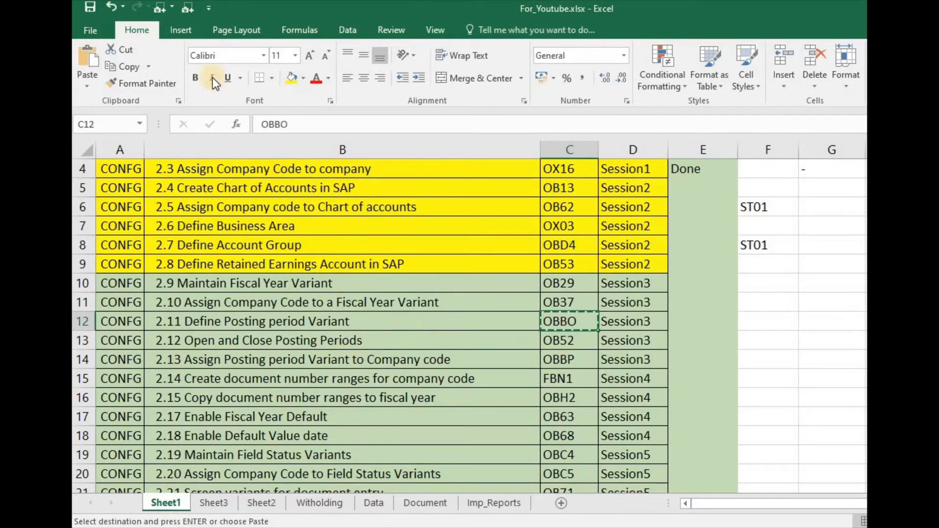
key(alt+Tab)
click(171, 38)
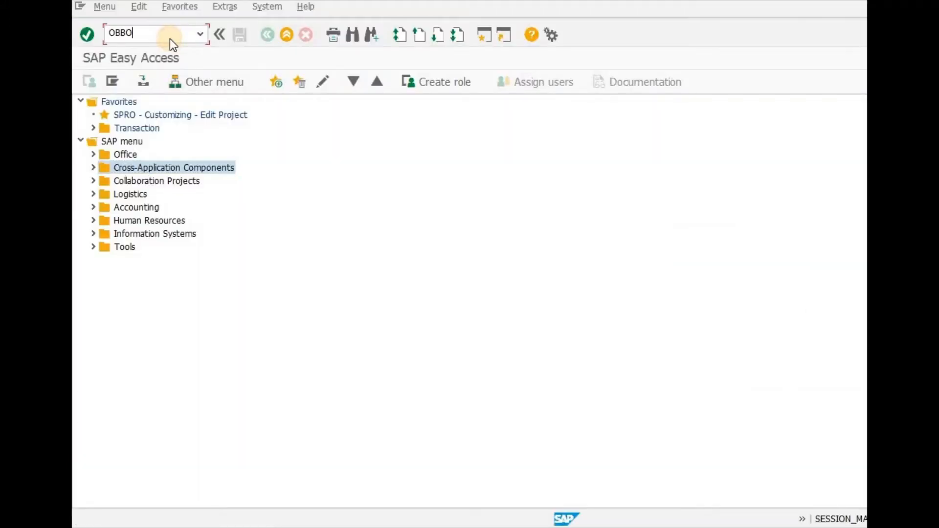
key(Return)
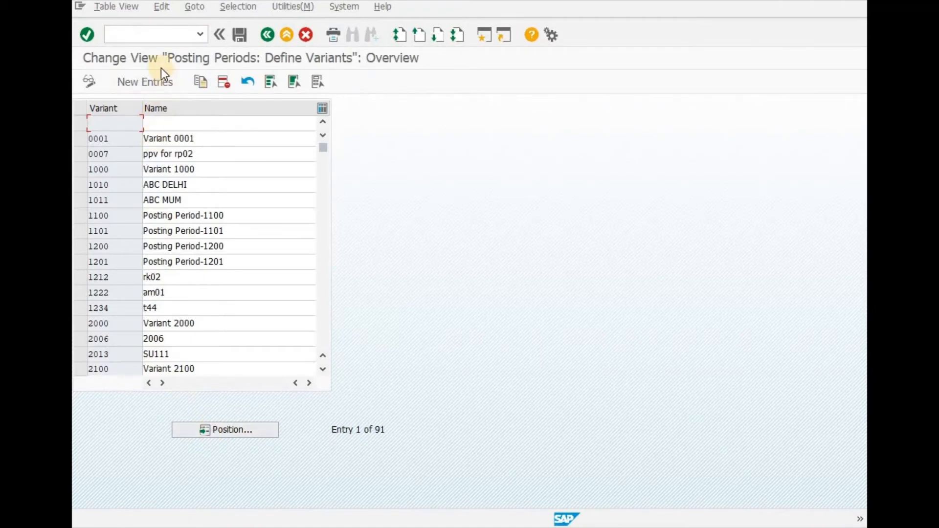
Add a new posting period variant ST01 with the name SOUT INDIA LTD PV
click(158, 82)
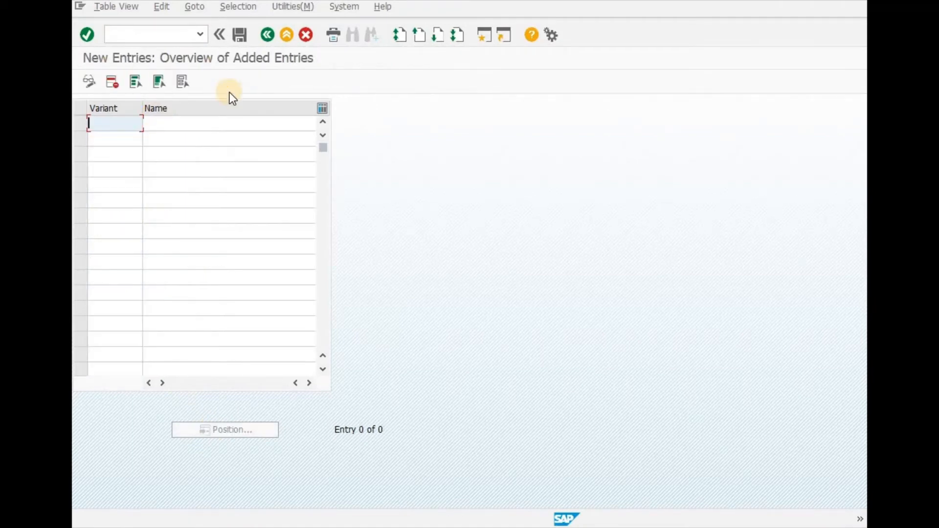
text(ST01)
key(Tab)
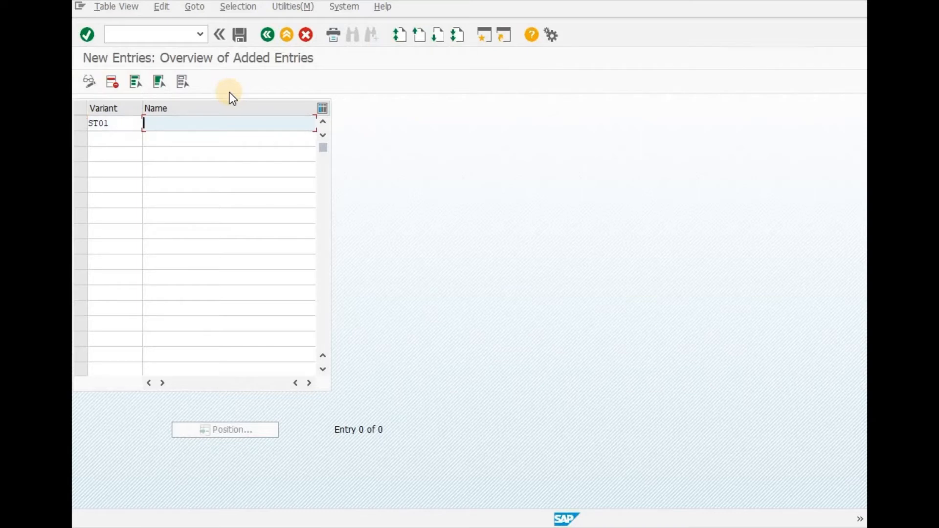
text(SOUT INDIA LD)
key(BackSpace)
key(BackSpace)
text(TD PV)
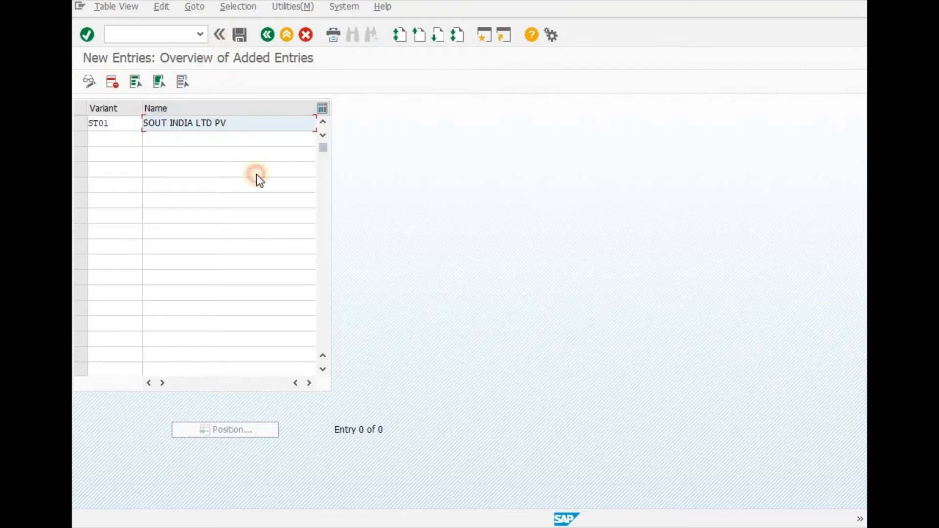
Save the new posting period variant and return to SAP Easy Access
key(ctrl+s)
click(222, 240)
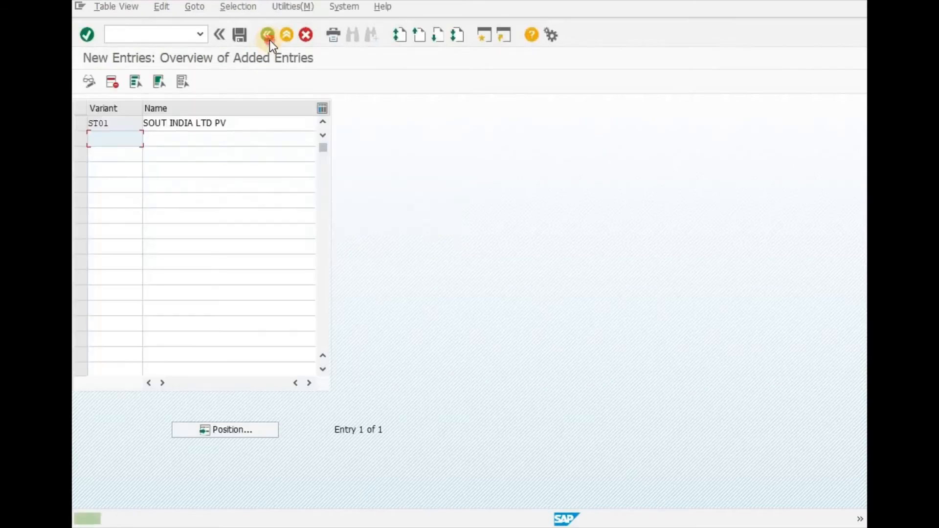
click(269, 40)
click(304, 32)
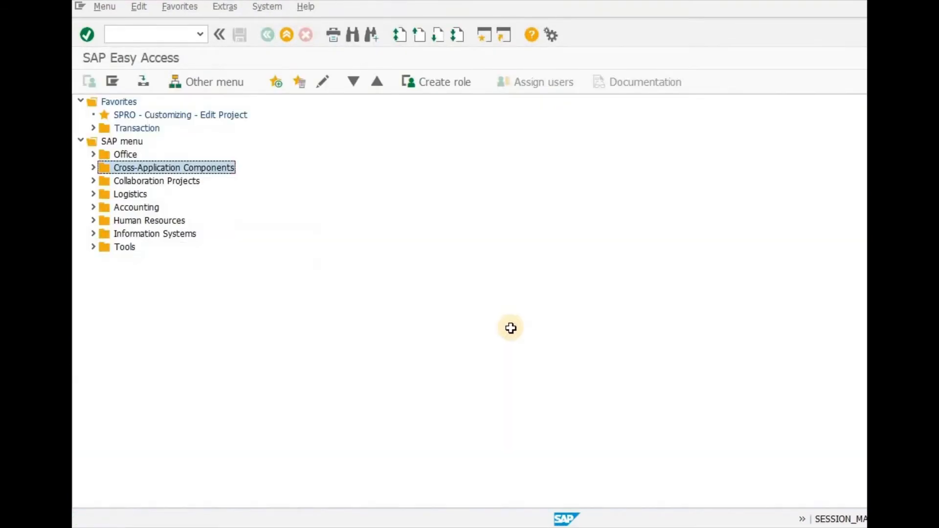
Get transaction code OB52 for opening and closing posting periods from the Excel sheet and run it in SAP
key(alt+Tab)
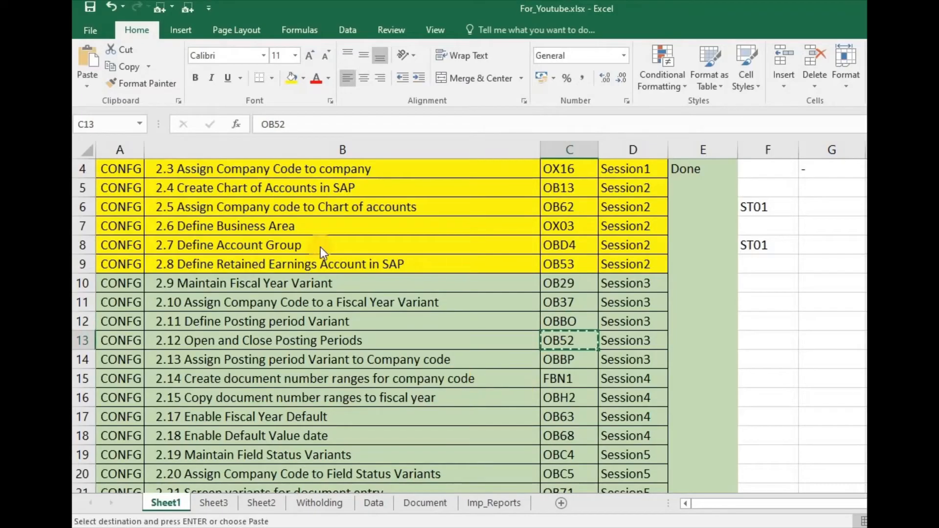
key(alt+Tab)
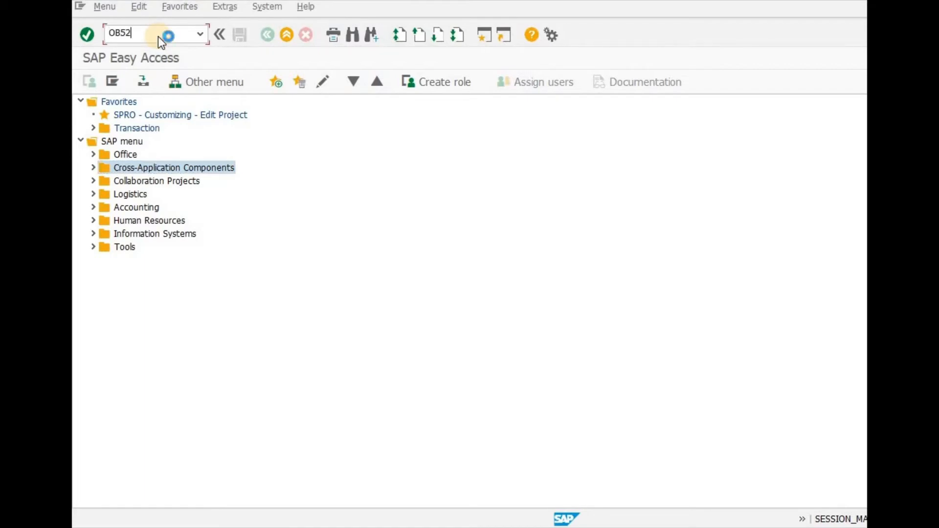
key(Return)
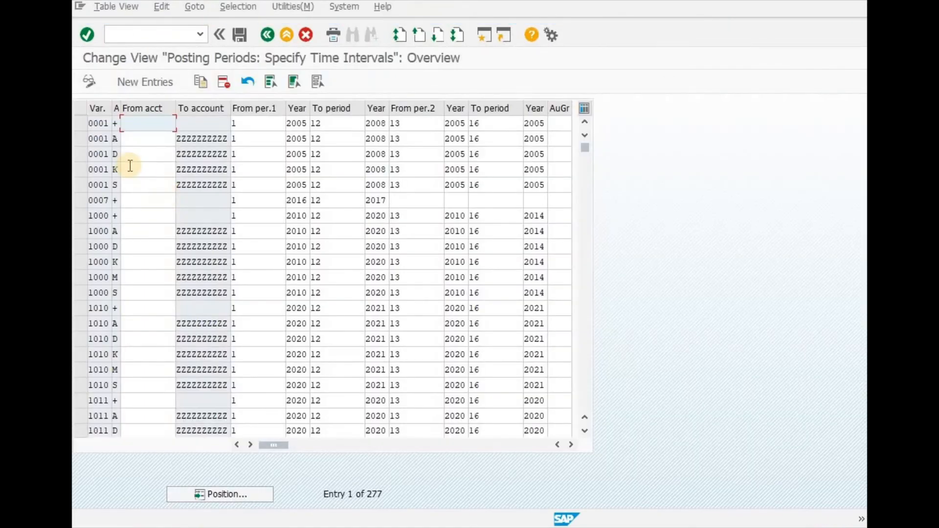
Copy the five posting period entries of variant 0001 (+, A, D, K, S) to variant ST01
click(78, 126)
drag(78, 125, 87, 189)
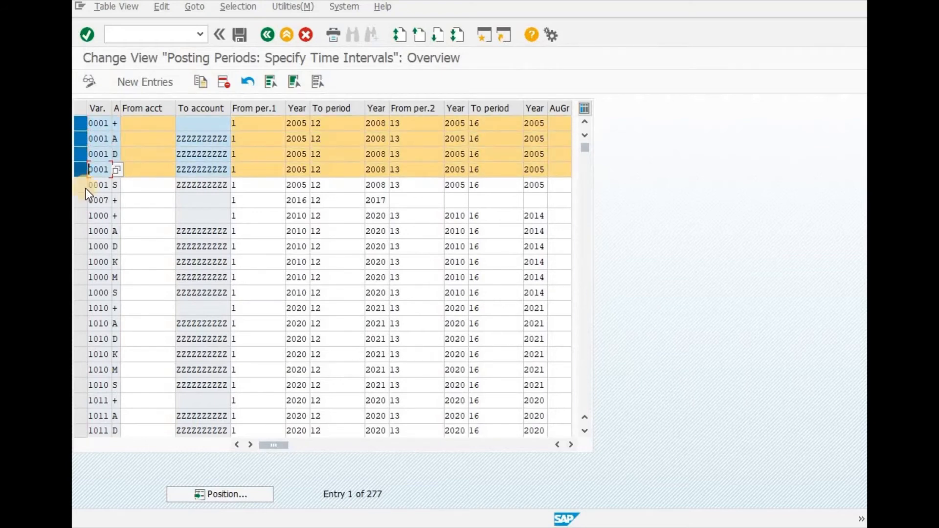
click(201, 82)
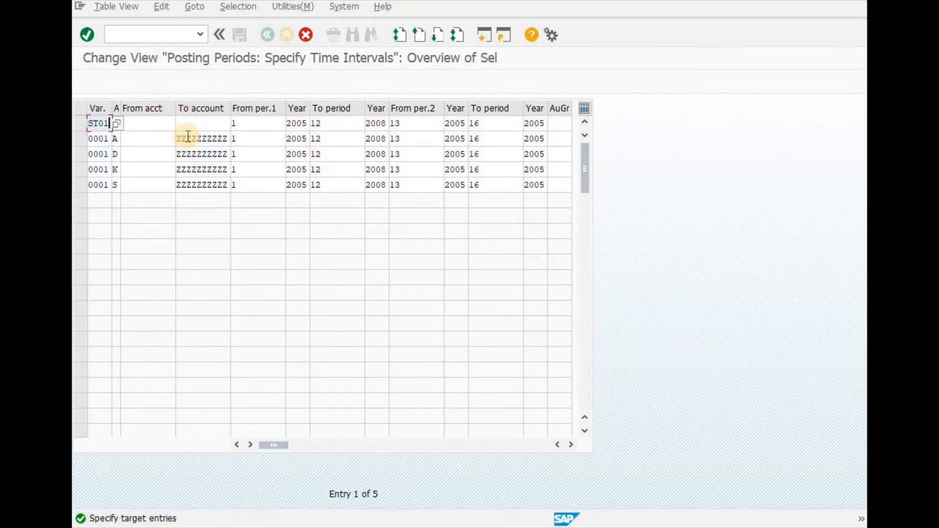
key(Down)
text(ST01)
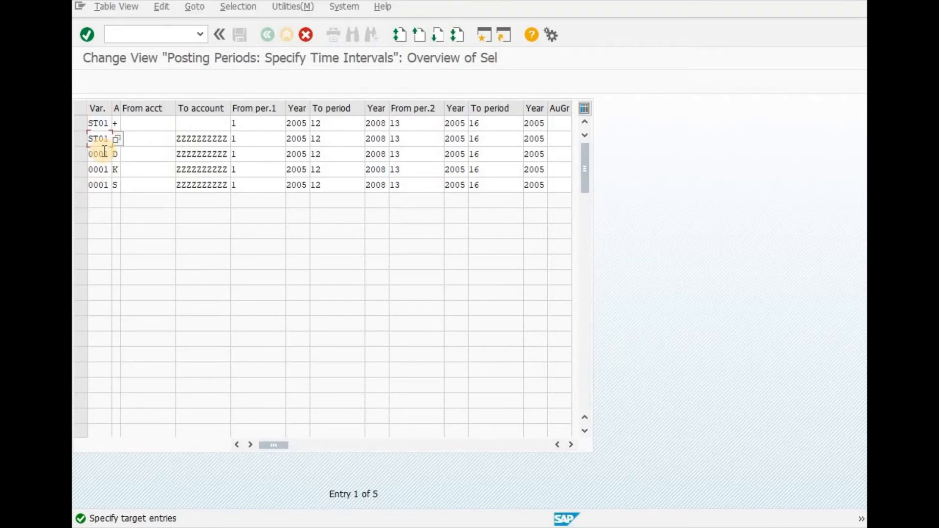
click(104, 152)
double_click(105, 151)
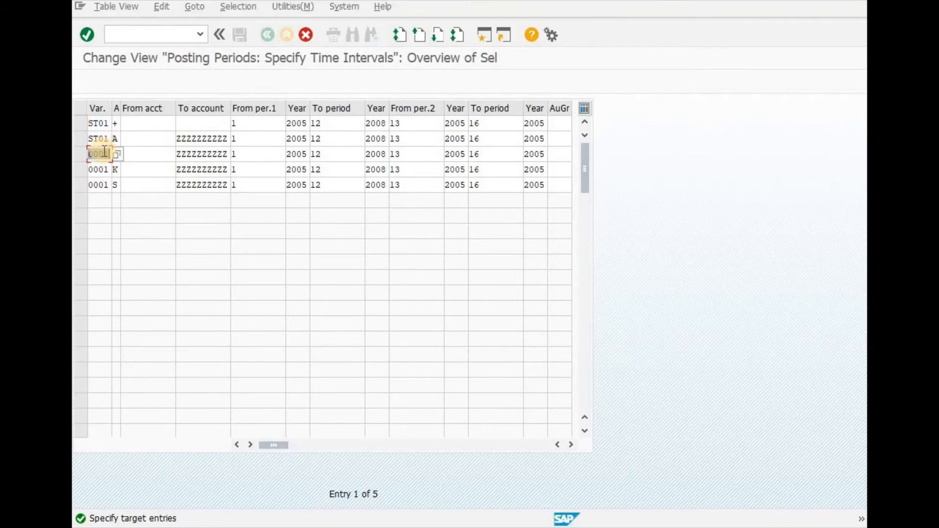
key(Down)
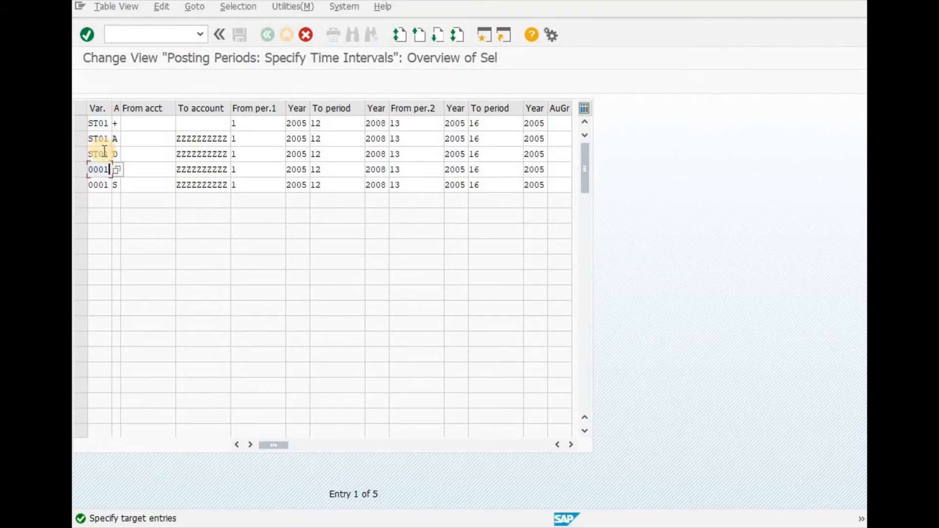
text(ST01)
key(Down)
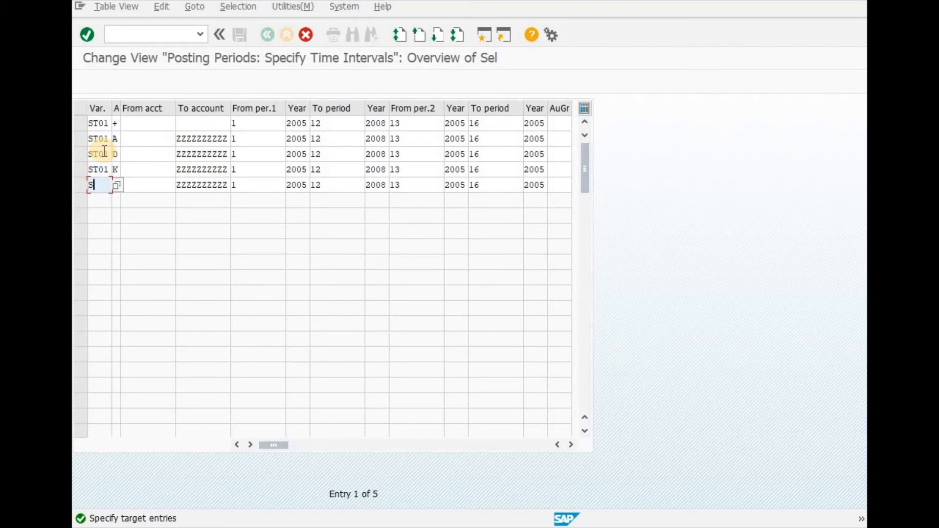
key(Return)
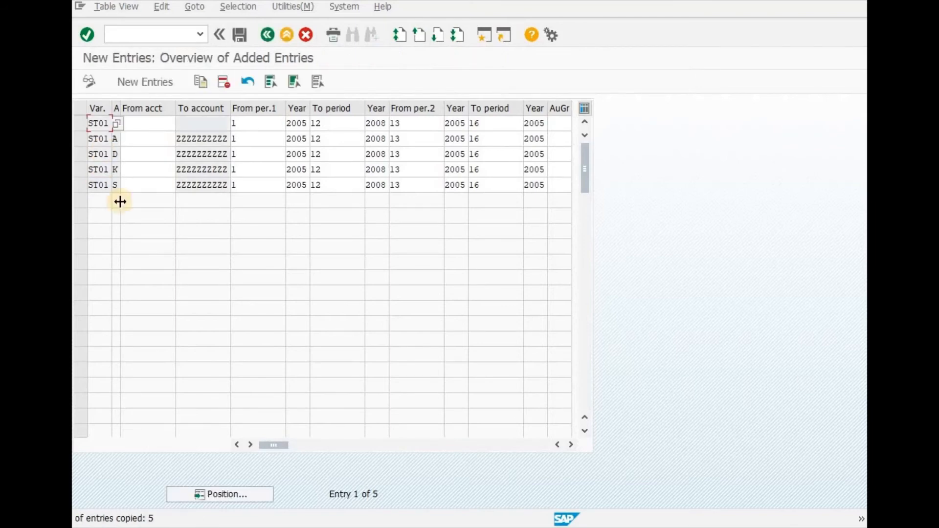
Set all four year values of the ST01 entry for account type + to 2021
click(264, 124)
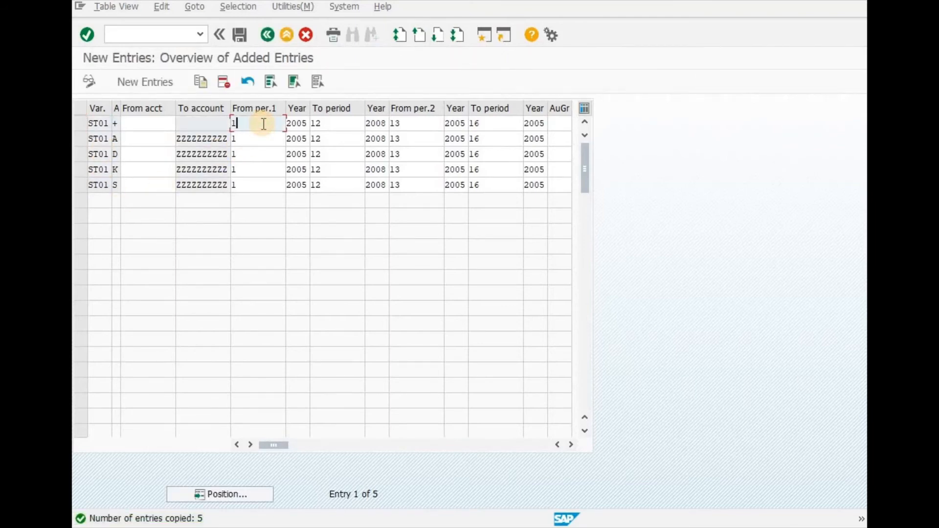
key(Tab)
text(2021)
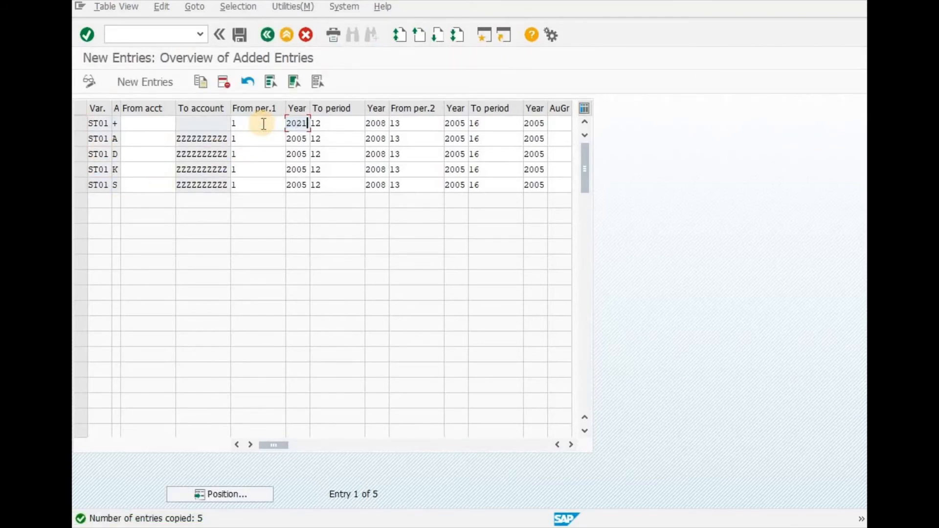
key(Tab)
key(Tab)
text(2021)
key(Tab)
key(Tab)
text(2021)
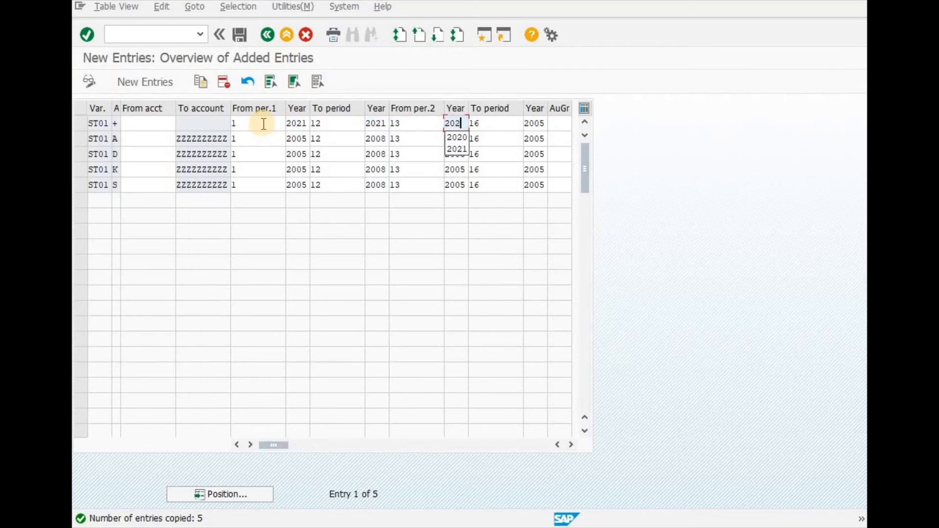
key(Tab)
key(Tab)
key(Tab)
key(shift+Tab)
text(2021)
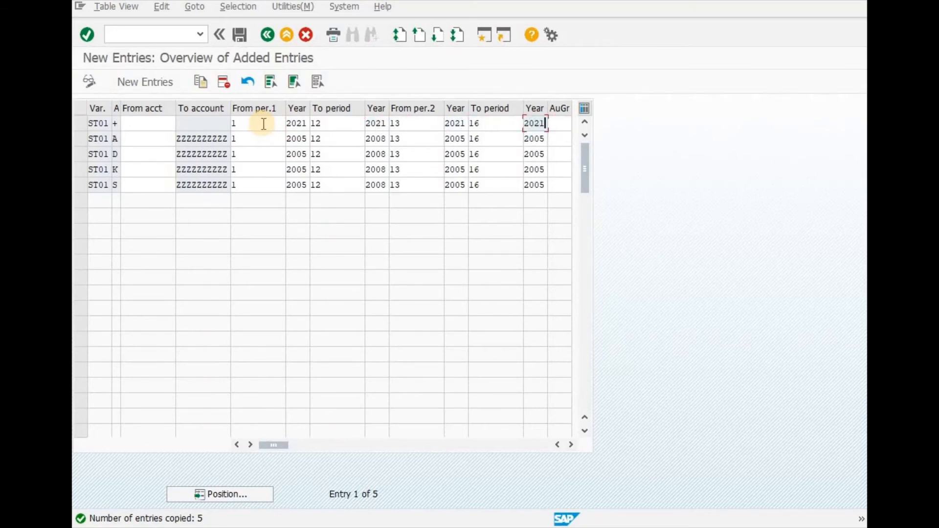
Set all four year values of the ST01 entry for account type A to 2021
key(Down)
key(shift+Tab)
key(shift+Tab)
key(shift+Tab)
key(shift+Tab)
key(shift+Tab)
key(shift+Tab)
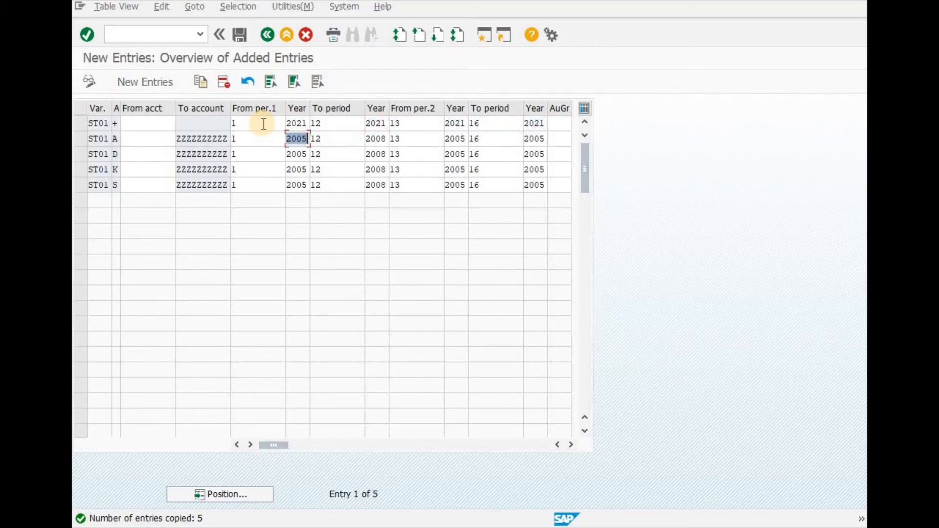
text(2021)
key(Tab)
key(Tab)
text(2021)
key(shift+Tab)
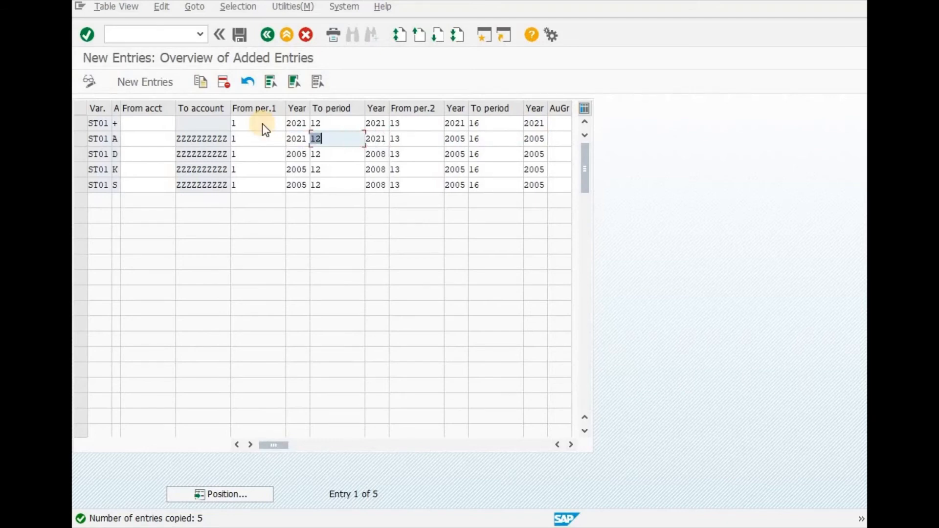
key(Tab)
key(Tab)
key(Tab)
text(2021)
key(Tab)
key(Tab)
text(2021)
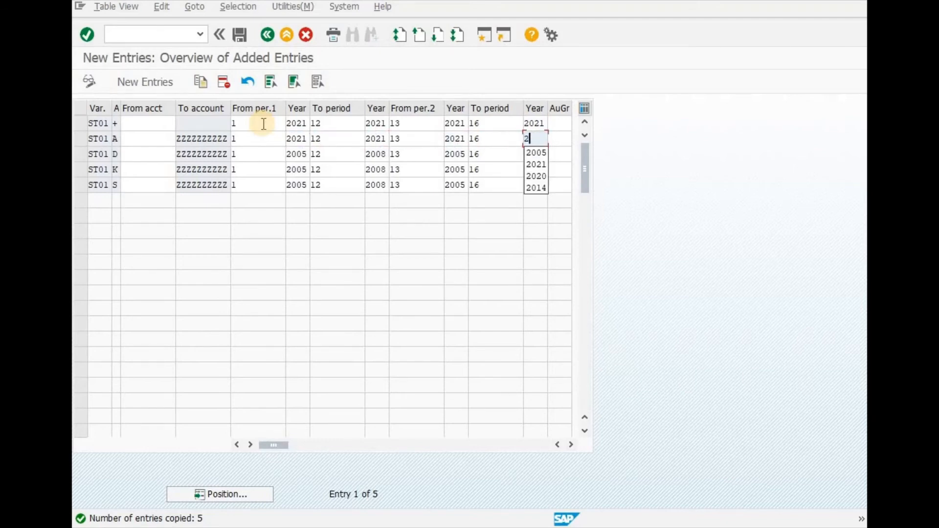
Set all four year values of the ST01 entry for account type D to 2021
key(Down)
key(shift+Tab)
key(shift+Tab)
key(shift+Tab)
key(shift+Tab)
key(shift+Tab)
key(shift+Tab)
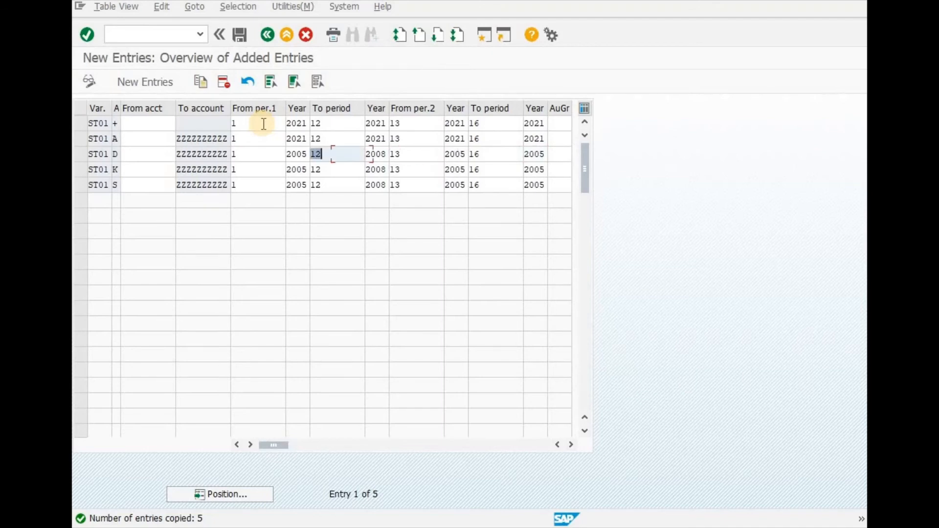
text(2021)
key(Tab)
key(Tab)
text(2021)
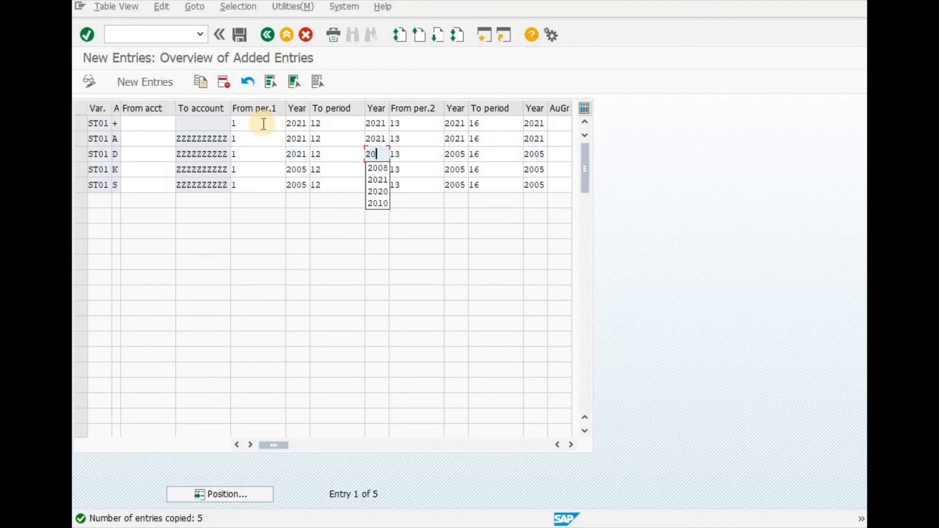
key(Tab)
key(Tab)
key(Tab)
key(shift+Tab)
text(2021)
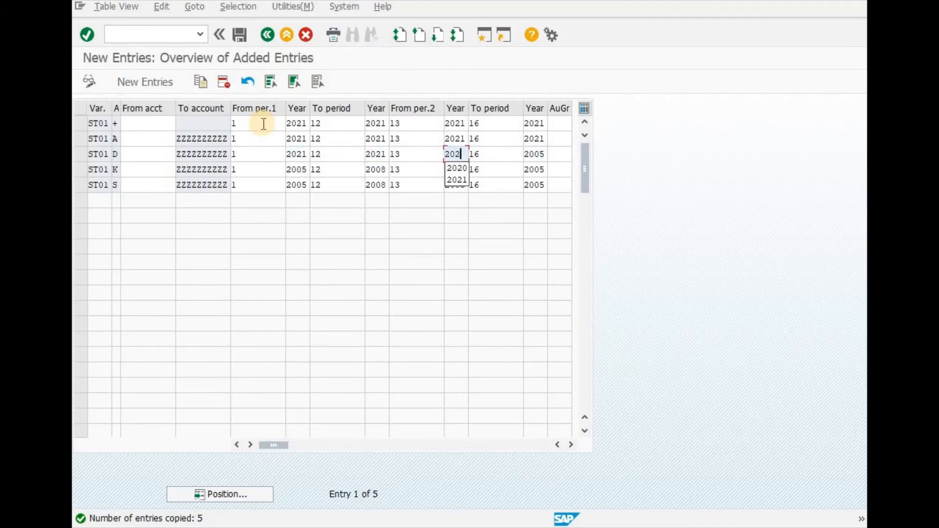
key(Tab)
key(Tab)
text(2021)
key(Tab)
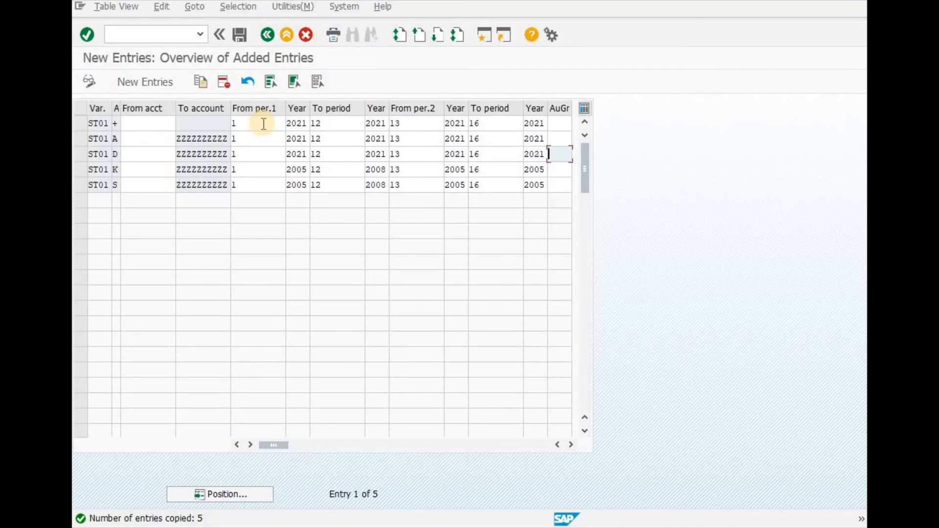
Set all four year values of the ST01 entry for account type K to 2021
key(shift+Tab)
key(shift+Tab)
key(shift+Tab)
key(shift+Tab)
key(shift+Tab)
key(shift+Tab)
key(shift+Tab)
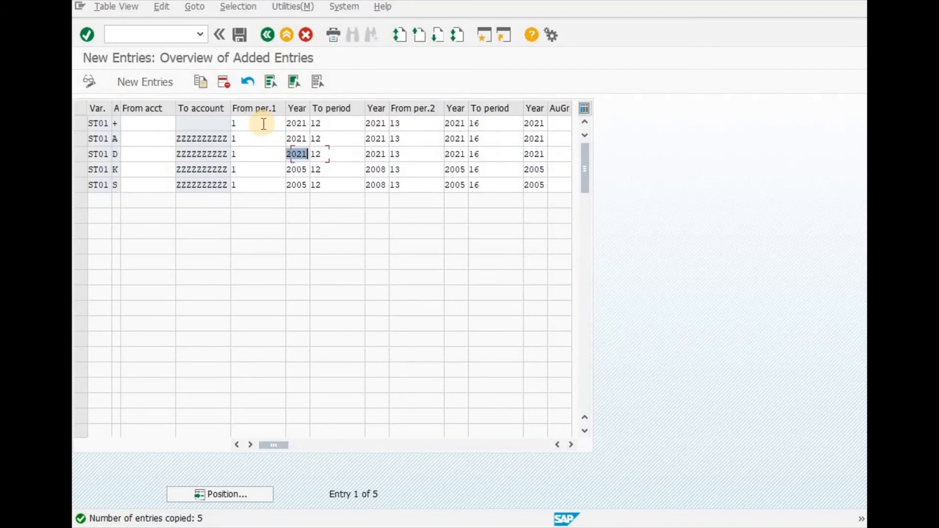
key(Down)
key(BackSpace)
key(BackSpace)
key(BackSpace)
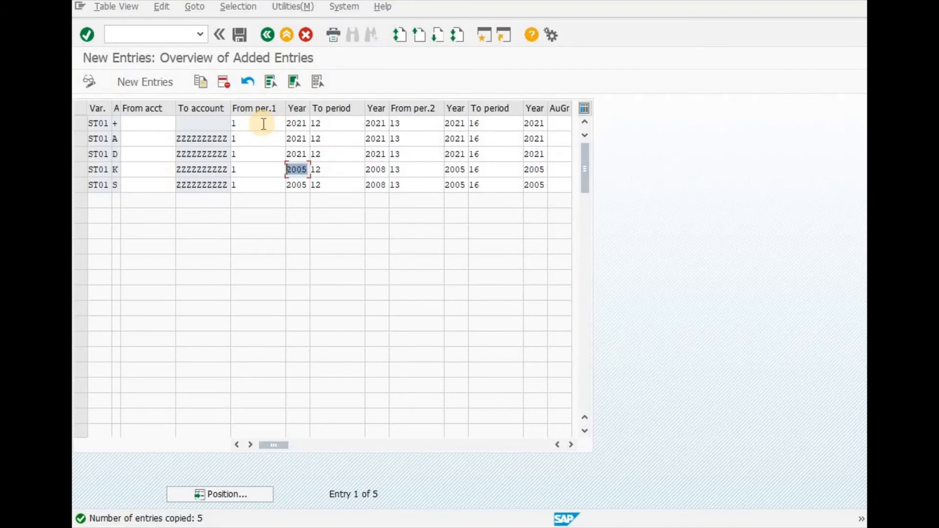
text(021)
key(Tab)
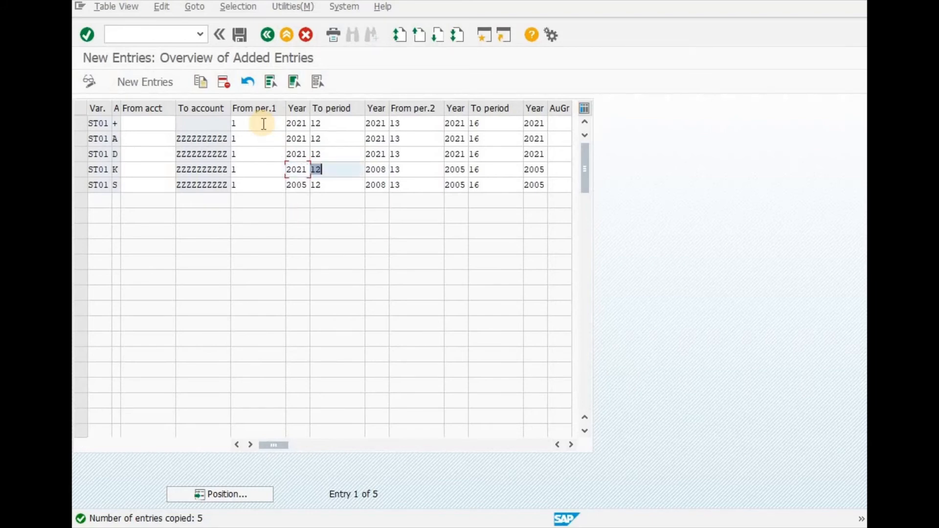
key(Tab)
text(2021)
key(Tab)
key(Tab)
text(2021)
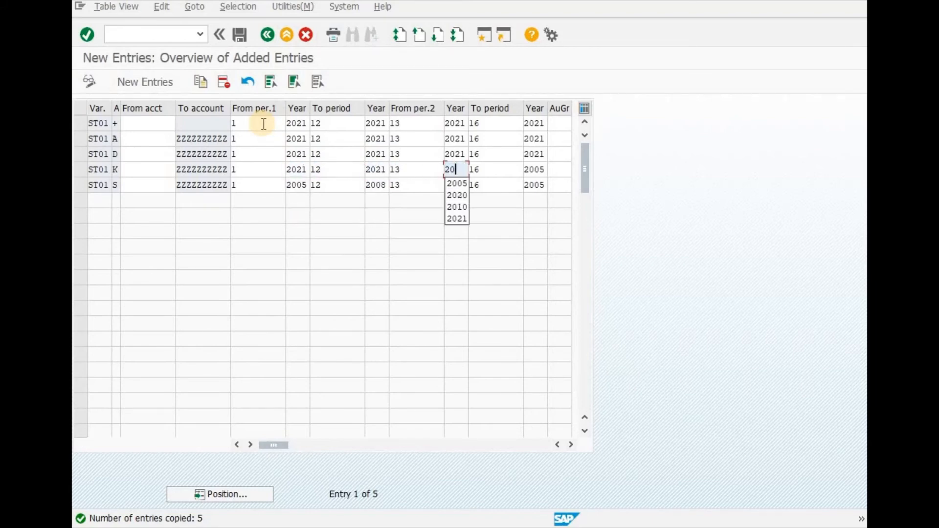
key(Tab)
key(Tab)
text(2021)
key(Tab)
key(Tab)
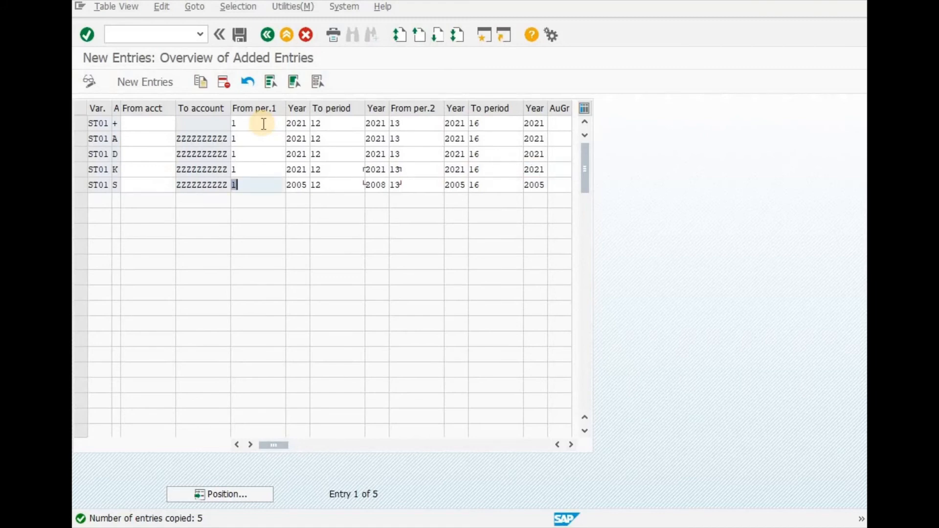
Set both year values of the first period interval to 2021 in the ST01 entry for account type S
key(Tab)
key(BackSpace)
key(BackSpace)
key(BackSpace)
text(021)
key(Tab)
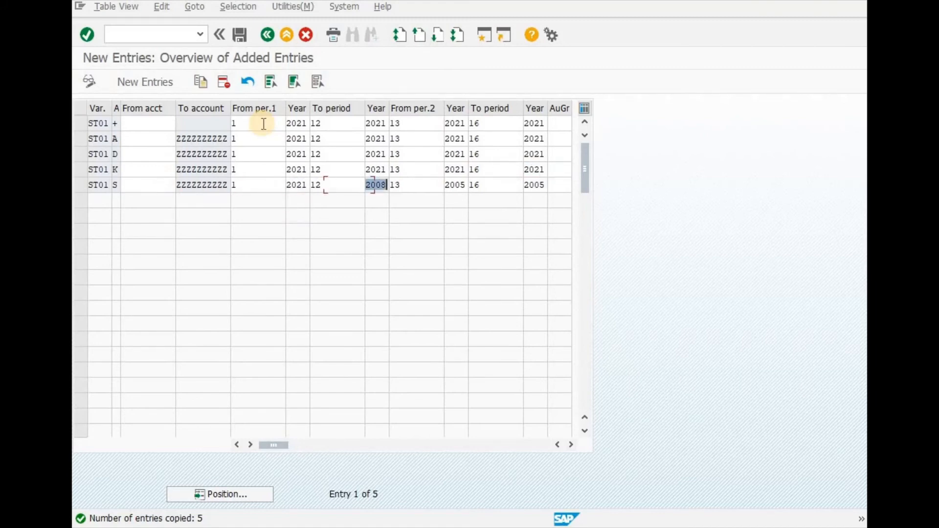
text(2021)
key(Tab)
Set both year values of the account type S entry's second period interval to 2021, and save the entries under customizing request NEW_CO_SETUP
key(Tab)
text(20)
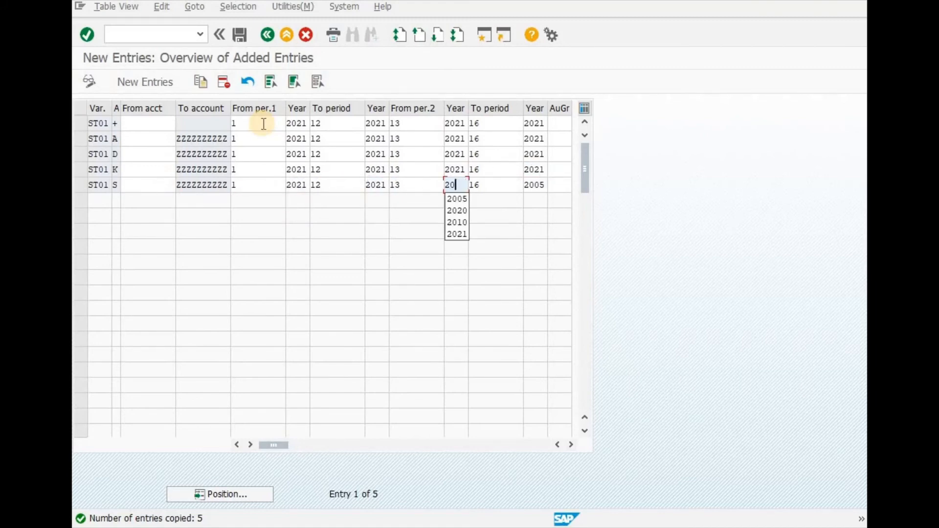
text(21)
key(Tab)
key(Tab)
text(2021)
key(shift+Tab)
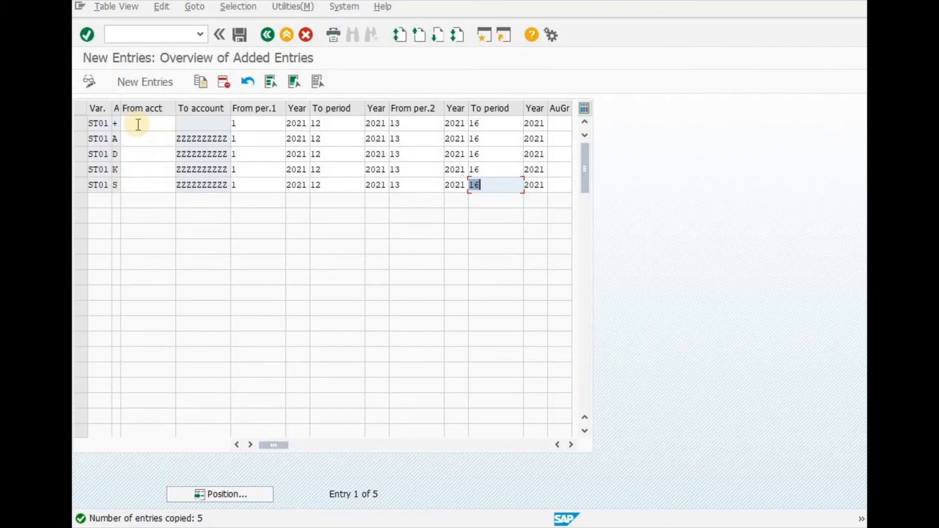
click(245, 42)
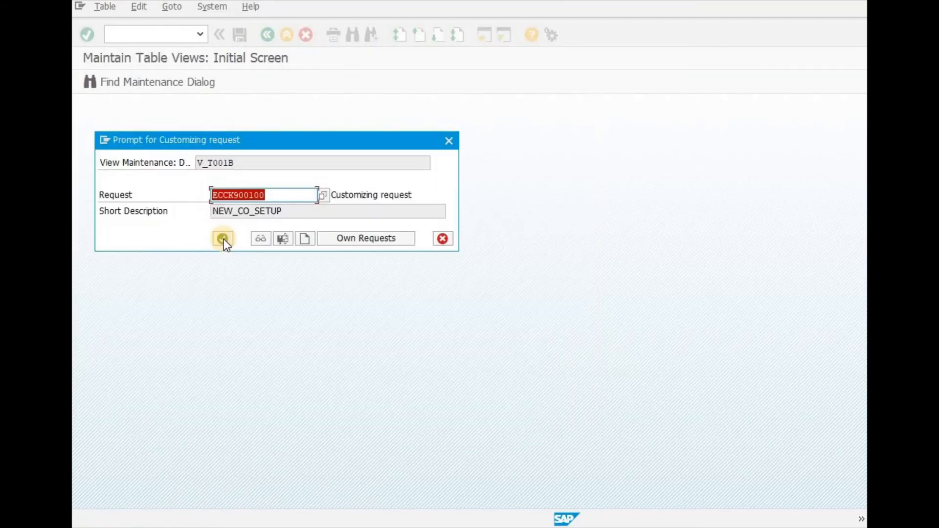
click(224, 239)
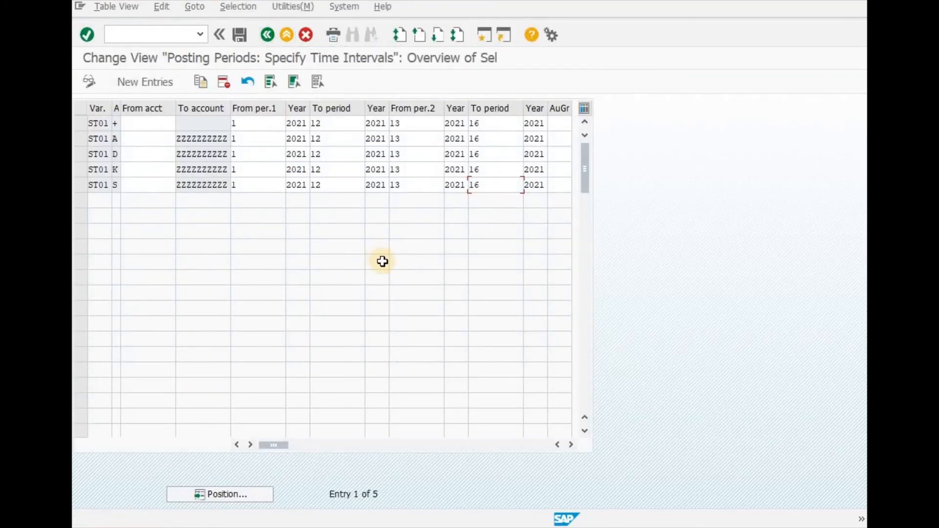
Copy the transaction code OBBP for task 2.13 from the Excel list and run it in SAP
key(alt+Tab)
key(Escape)
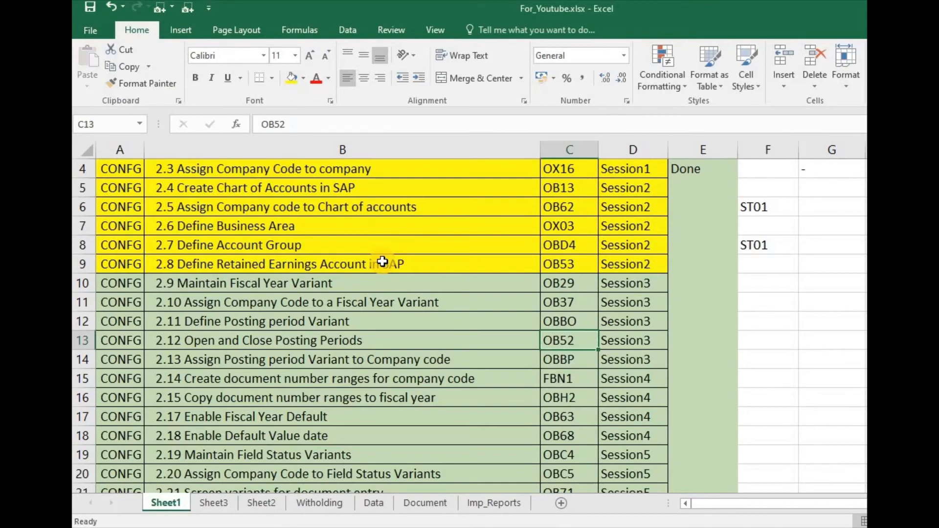
key(Down)
key(ctrl+c)
key(alt+Tab)
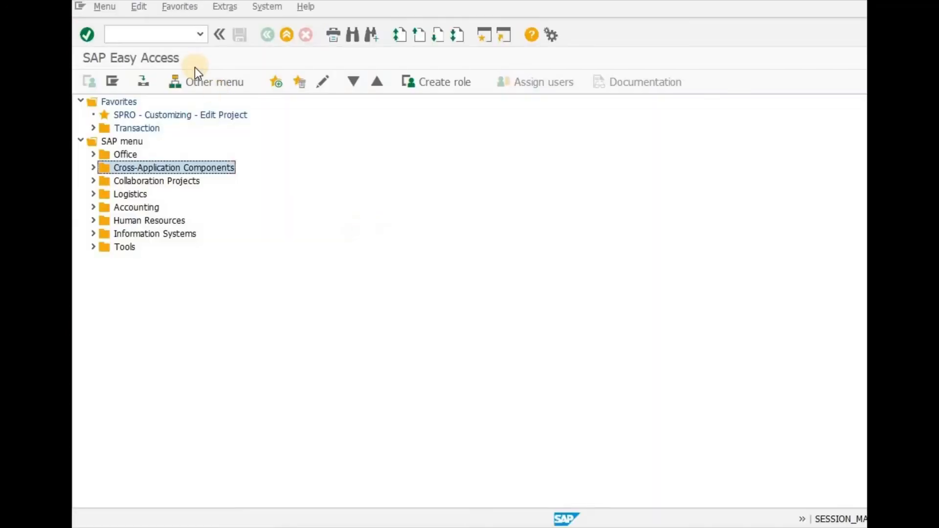
click(174, 34)
key(ctrl+v)
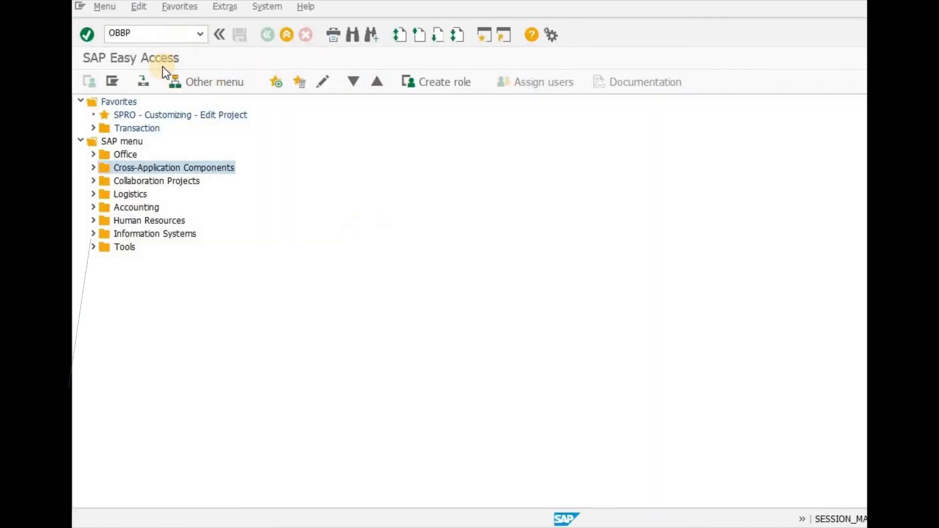
key(Return)
Find company code ST01, assign it posting period variant ST01, save under customizing request NEW_CO_SETUP and leave the view
click(231, 430)
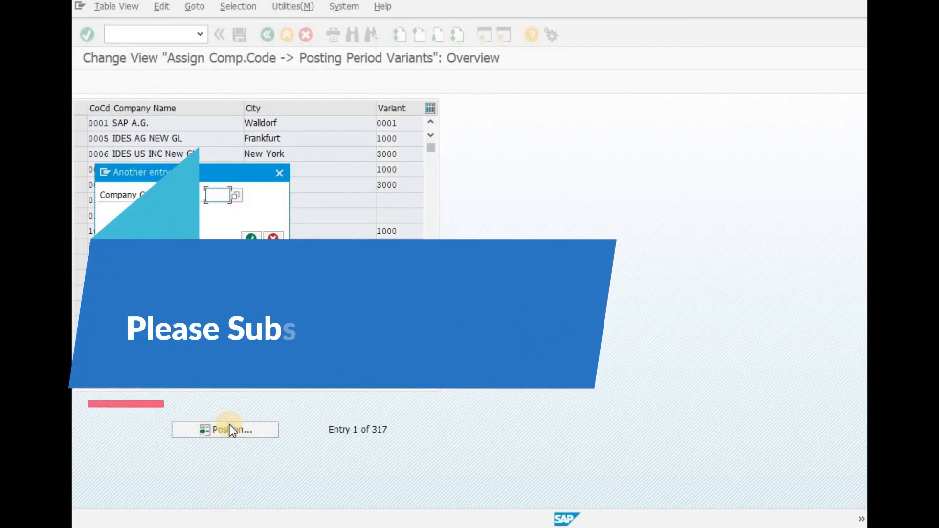
text(ST01)
key(Return)
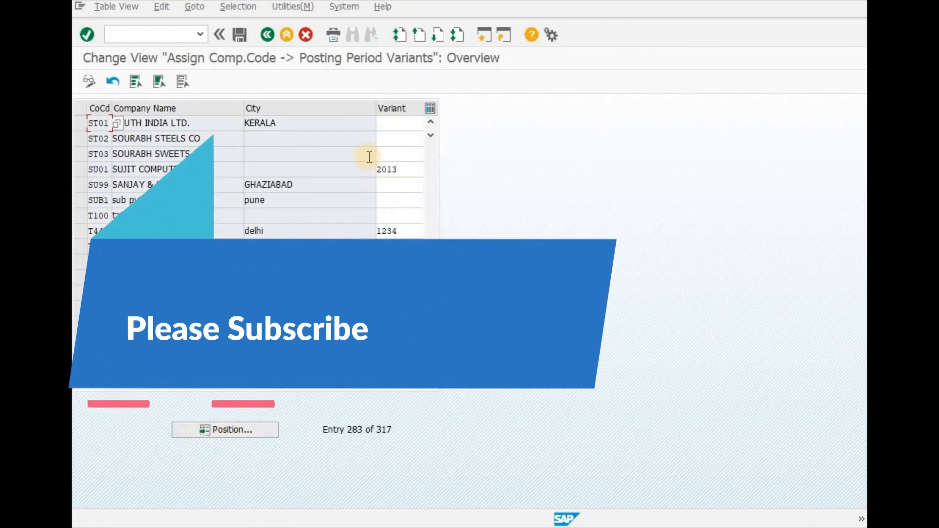
click(385, 122)
text(ST)
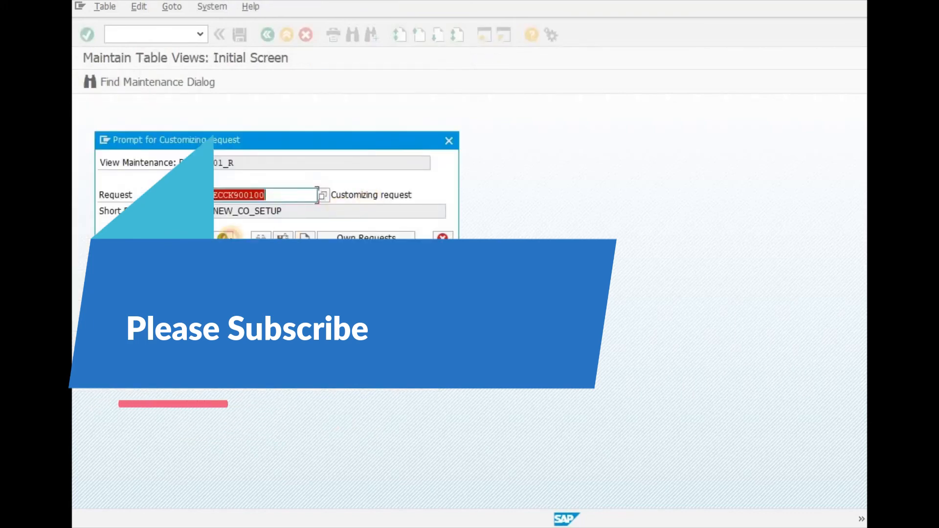
key(Return)
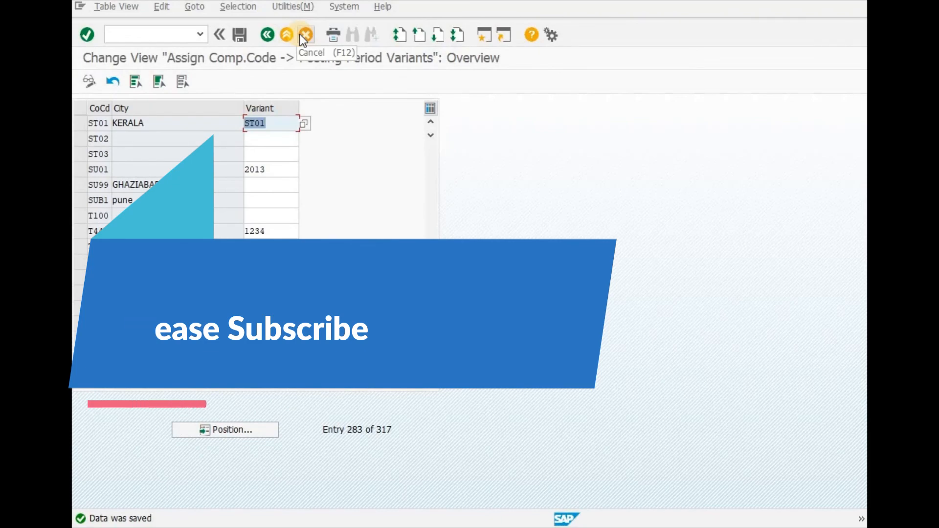
click(301, 34)
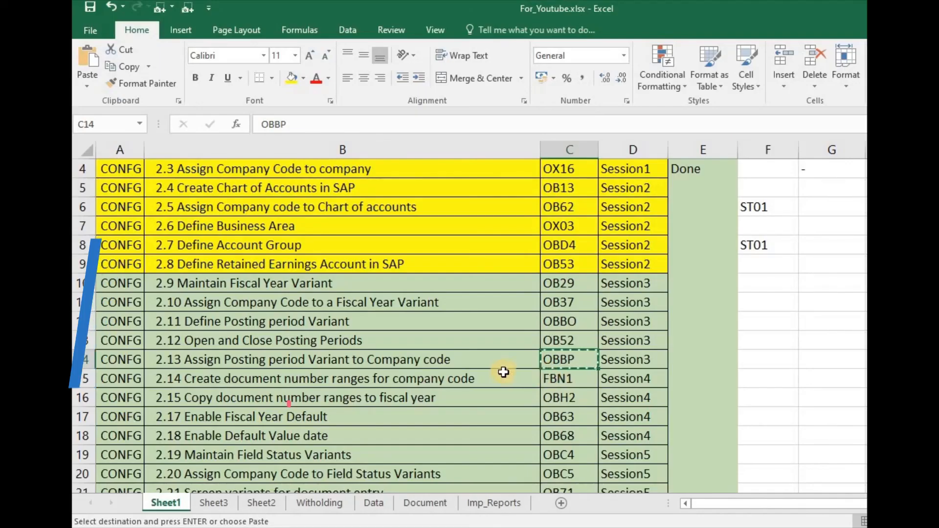
Switch to the Excel task list and review the upcoming Session4 tasks, starting from 2.14 Create document number ranges for company code
key(Escape)
click(455, 367)
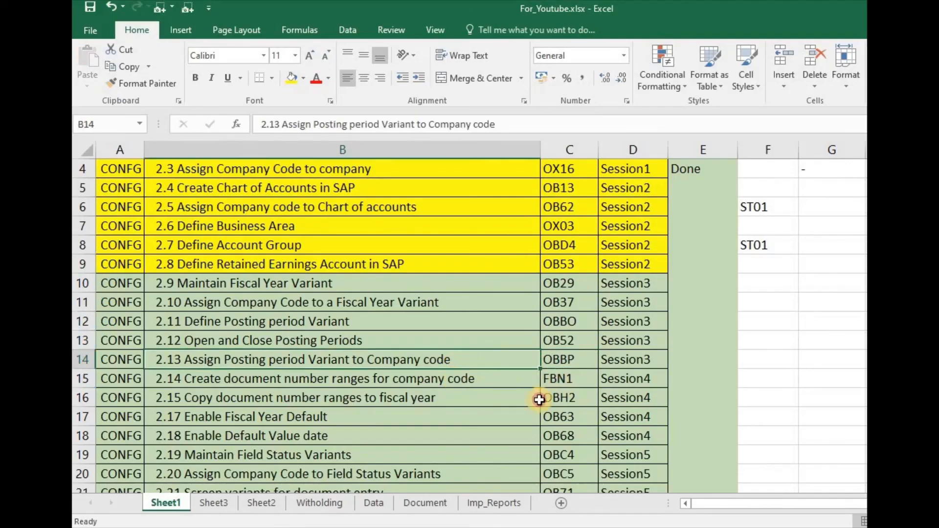
key(Down)
scroll(474, 333, down, 1)
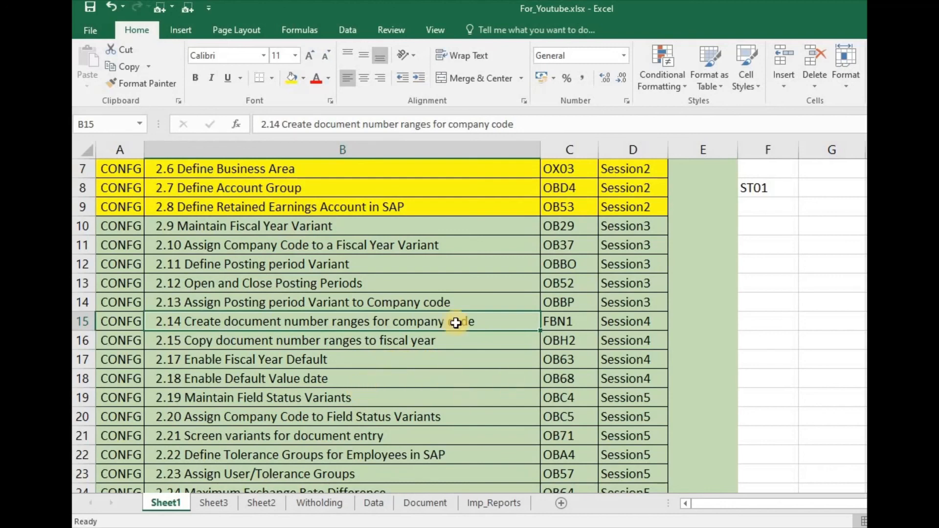
drag(618, 376, 623, 323)
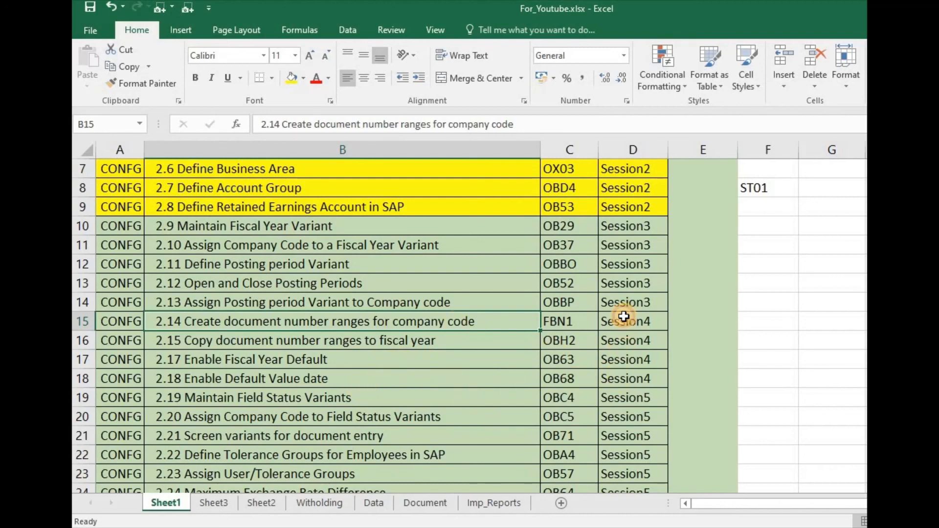